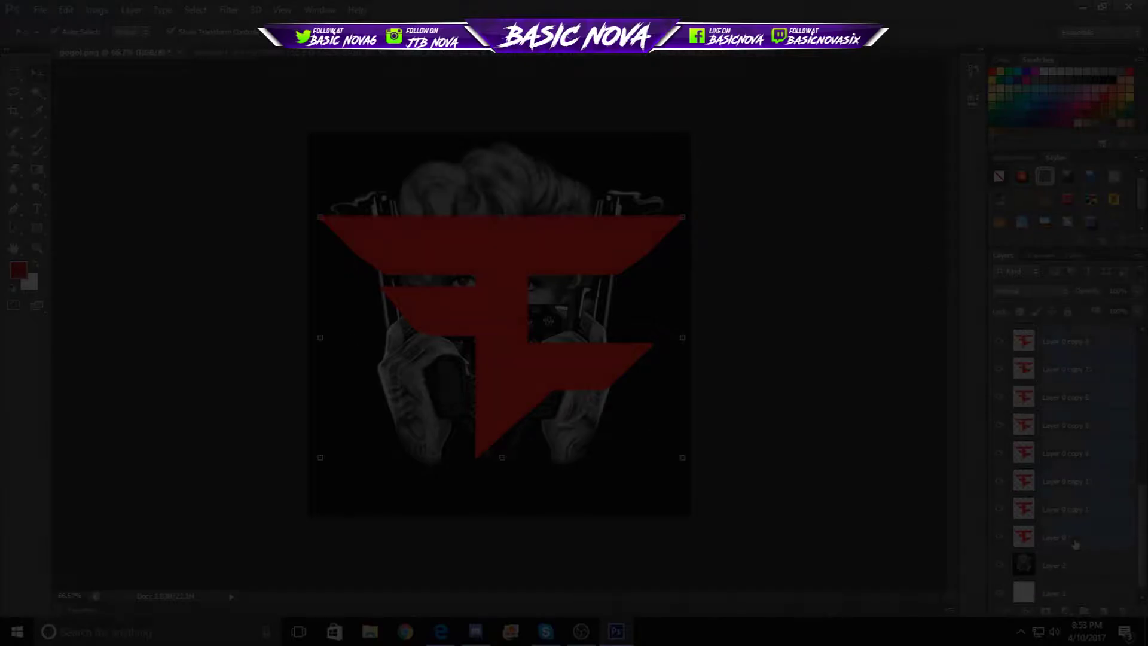
- Check the red FaZe logo's Gradient Overlay, nudge the logo, and bring Layer 2 copy to the top
{"action": "double_click", "coordinate": [1112, 366]}
{"action": "left_click", "coordinate": [745, 334]}
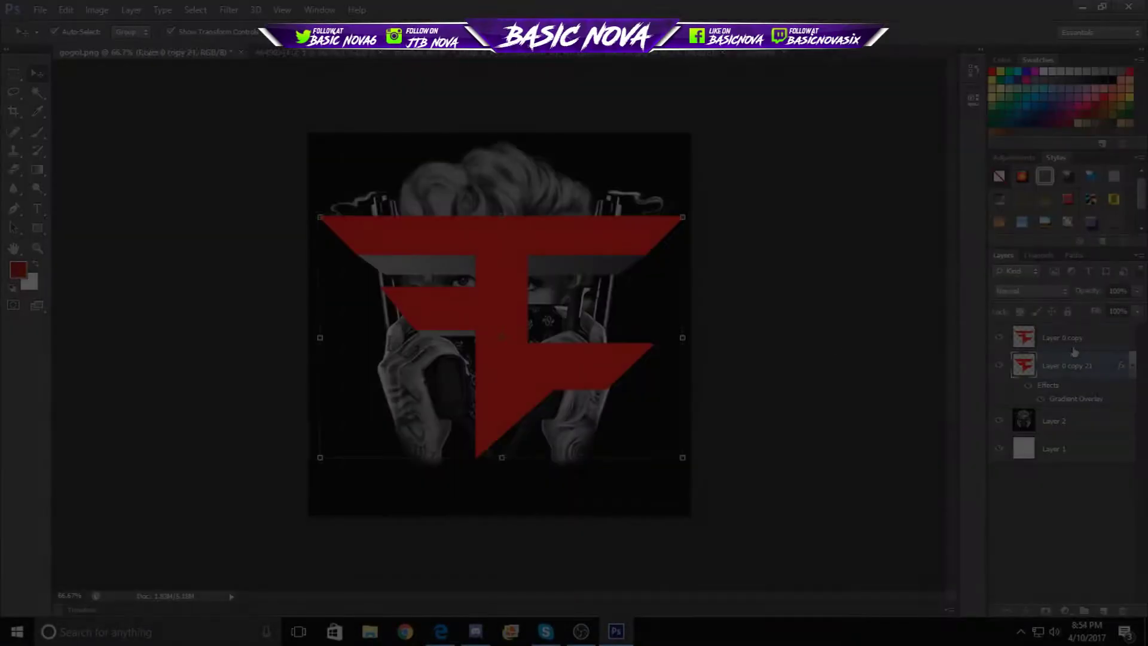
{"action": "left_click_drag", "start_coordinate": [512, 299], "coordinate": [510, 306]}
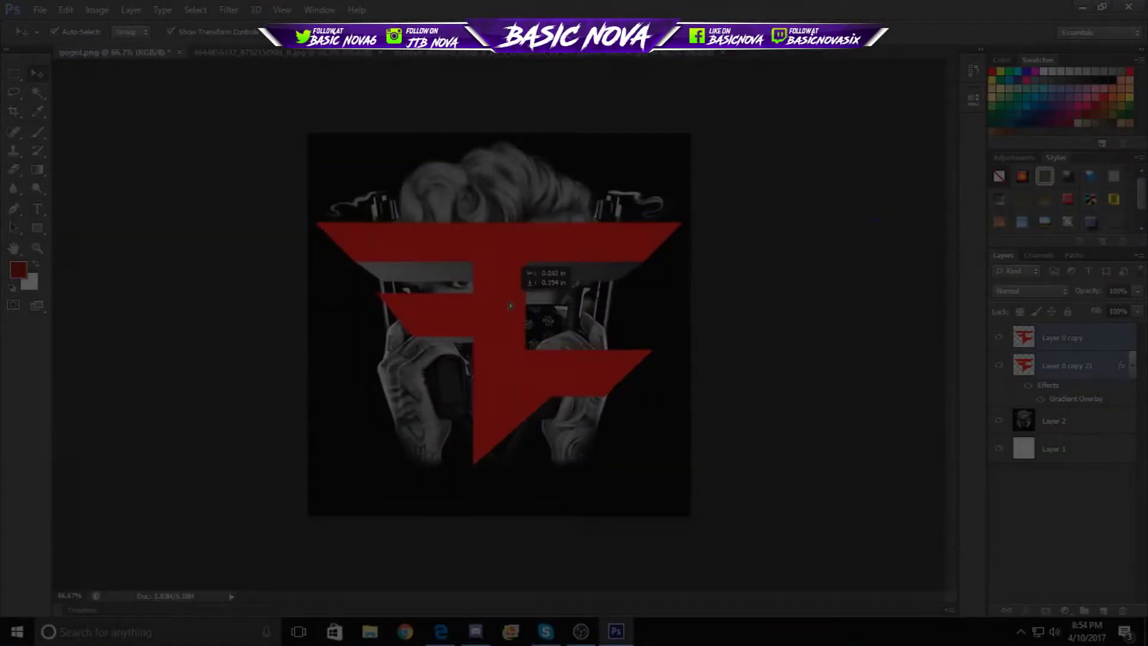
{"action": "key", "text": "ctrl+shift+bracketright"}
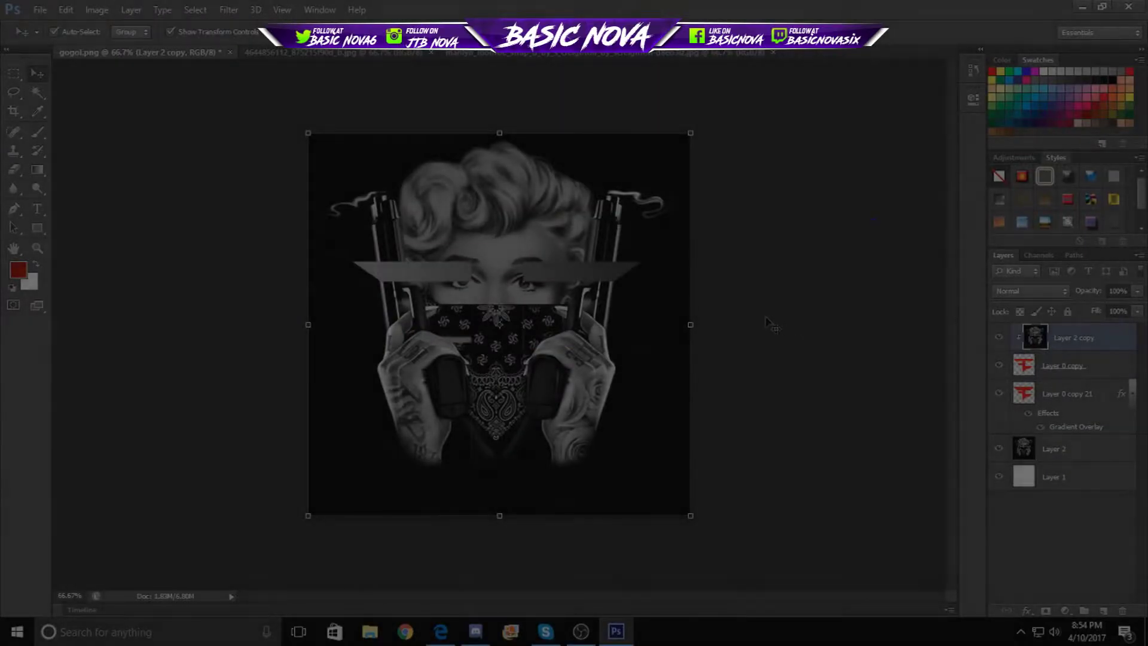
- Add an Inner Glow to the logo with adjusted opacity and a smaller size
{"action": "double_click", "coordinate": [1089, 362]}
{"action": "left_click", "coordinate": [738, 287]}
{"action": "left_click_drag", "start_coordinate": [942, 212], "coordinate": [970, 210]}
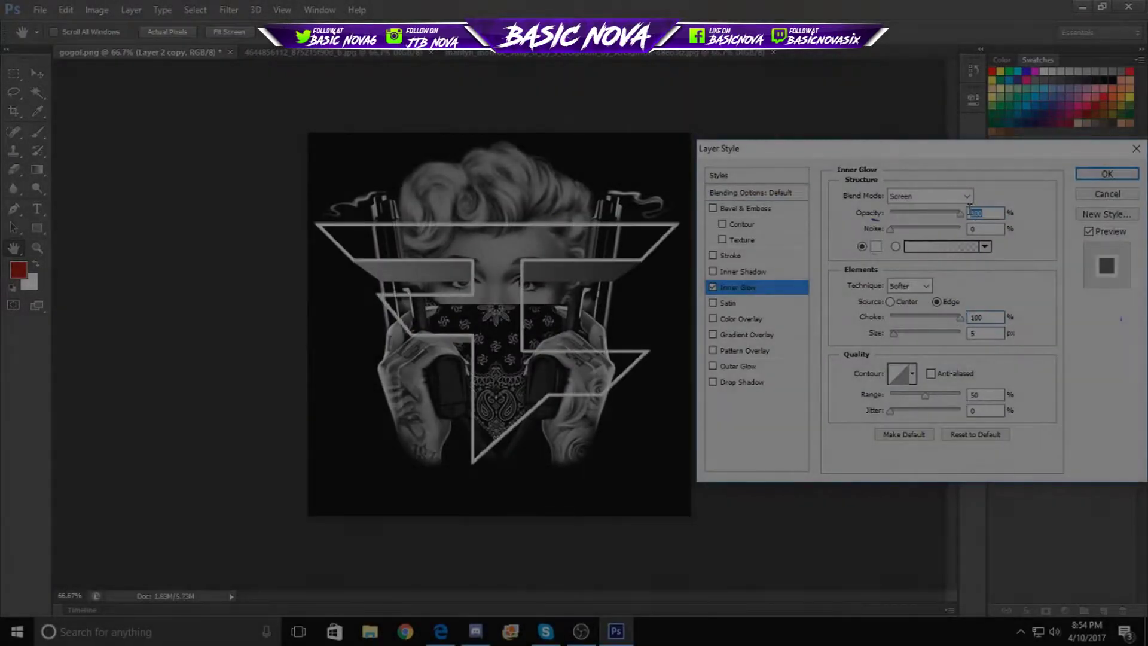
{"action": "left_click_drag", "start_coordinate": [894, 332], "coordinate": [891, 332]}
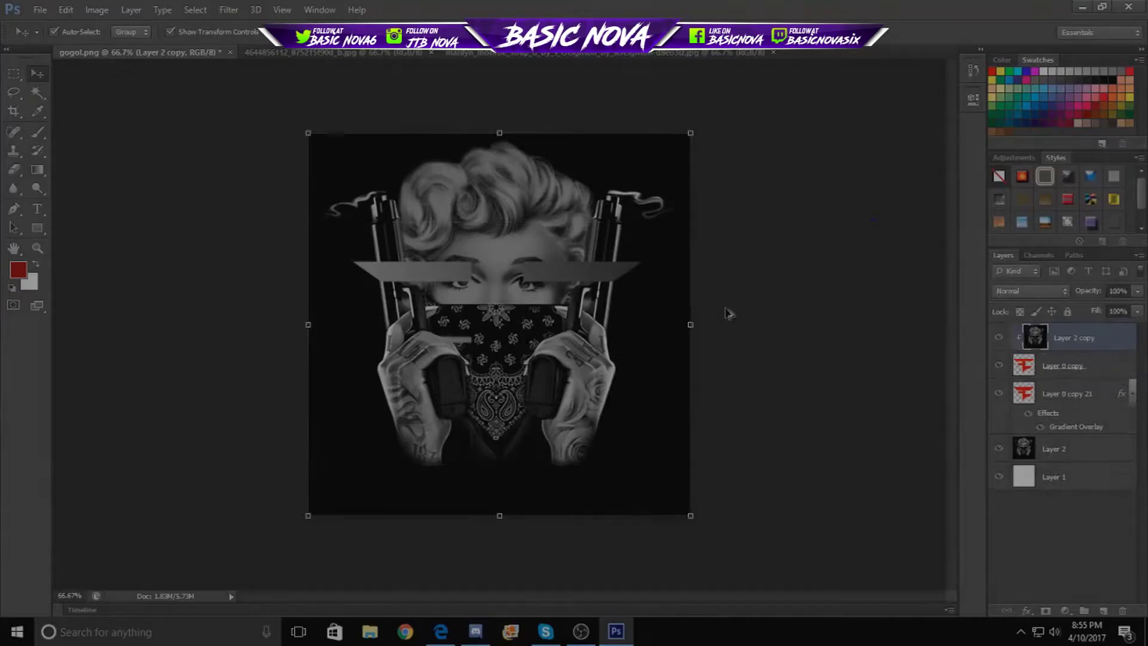
- Move the photo copy and scale it down, lowering its top edge
{"action": "left_click_drag", "start_coordinate": [551, 321], "coordinate": [711, 499]}
{"action": "key", "text": "ctrl+z"}
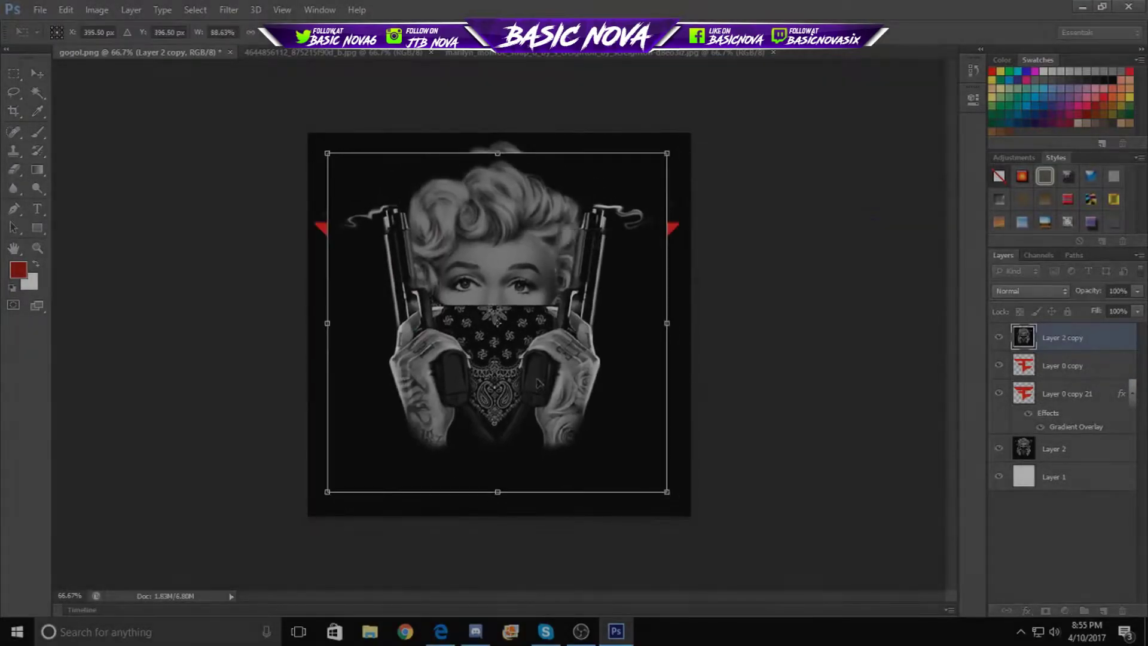
{"action": "left_click_drag", "start_coordinate": [498, 159], "coordinate": [498, 211]}
{"action": "left_click_drag", "start_coordinate": [313, 337], "coordinate": [314, 337]}
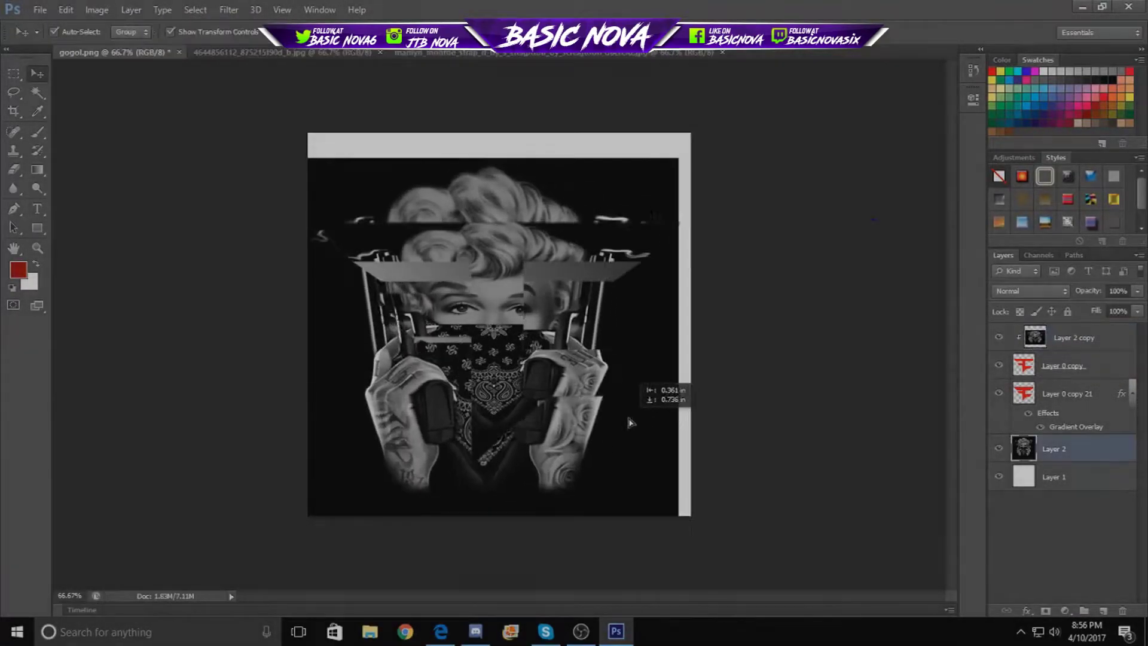
- Clip Layer 2 copy into the logo shape and shift it to offset the glitch strips
{"action": "left_click", "coordinate": [131, 9]}
{"action": "left_click", "coordinate": [156, 199]}
{"action": "right_click", "coordinate": [1102, 366]}
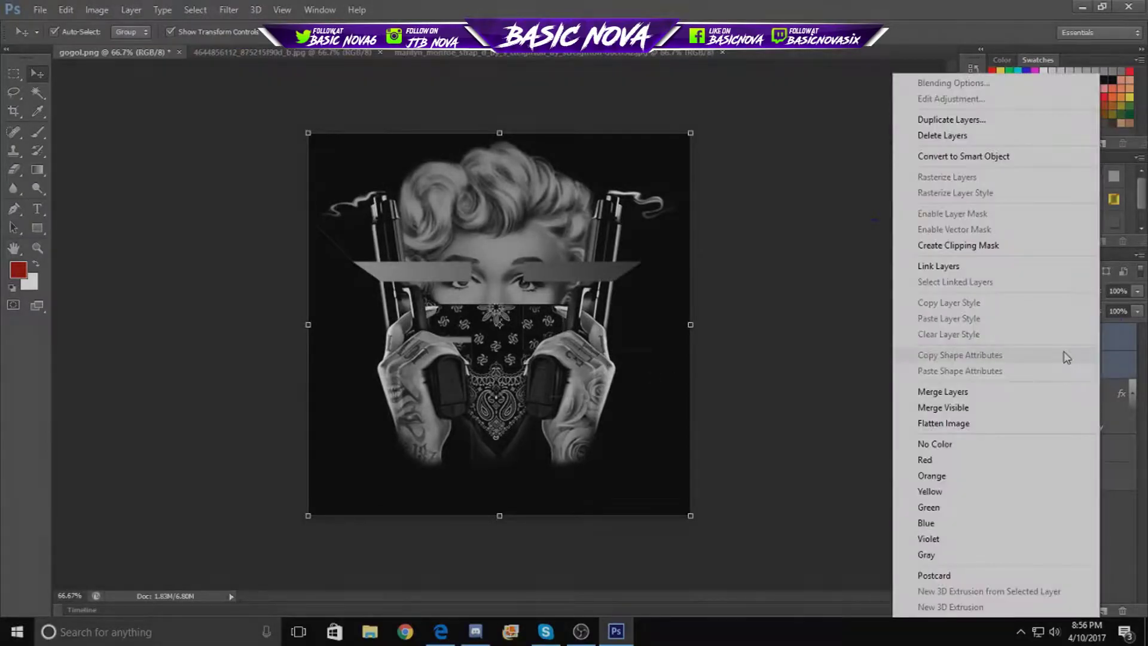
{"action": "left_click_drag", "start_coordinate": [628, 490], "coordinate": [629, 439]}
{"action": "left_click", "coordinate": [831, 311]}
- Merge the logo copy into the photo copy and reopen Layer 2 copy's Layer Style
{"action": "right_click", "coordinate": [1047, 334]}
{"action": "left_click", "coordinate": [971, 426]}
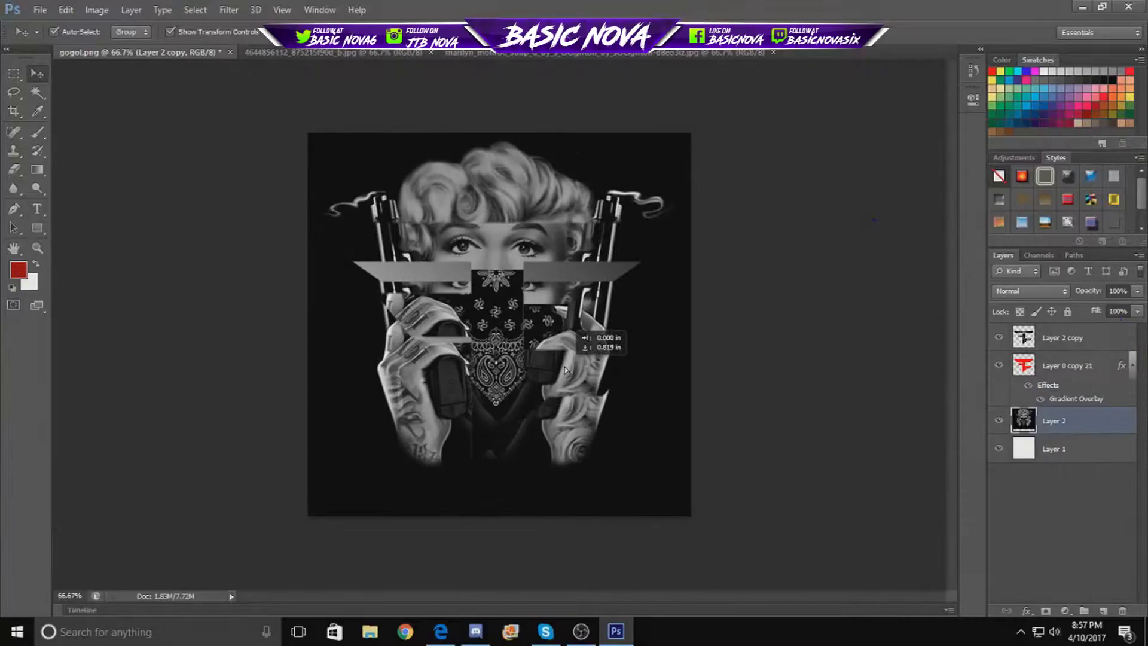
{"action": "left_click", "coordinate": [1054, 420]}
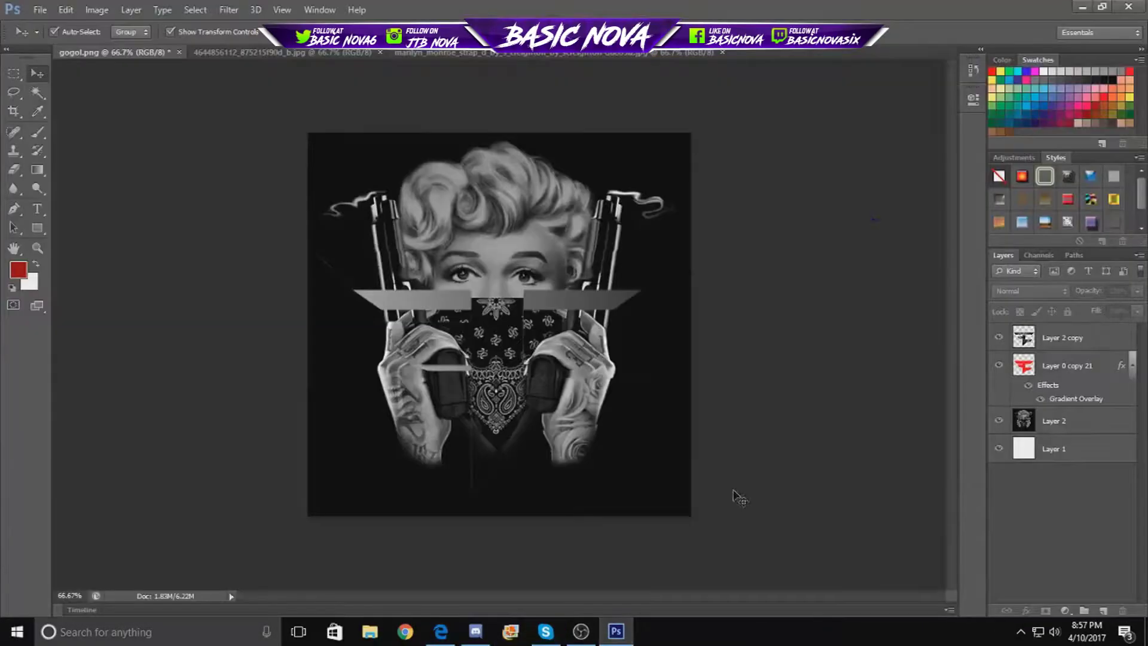
{"action": "left_click", "coordinate": [1061, 338]}
{"action": "double_click", "coordinate": [1094, 337]}
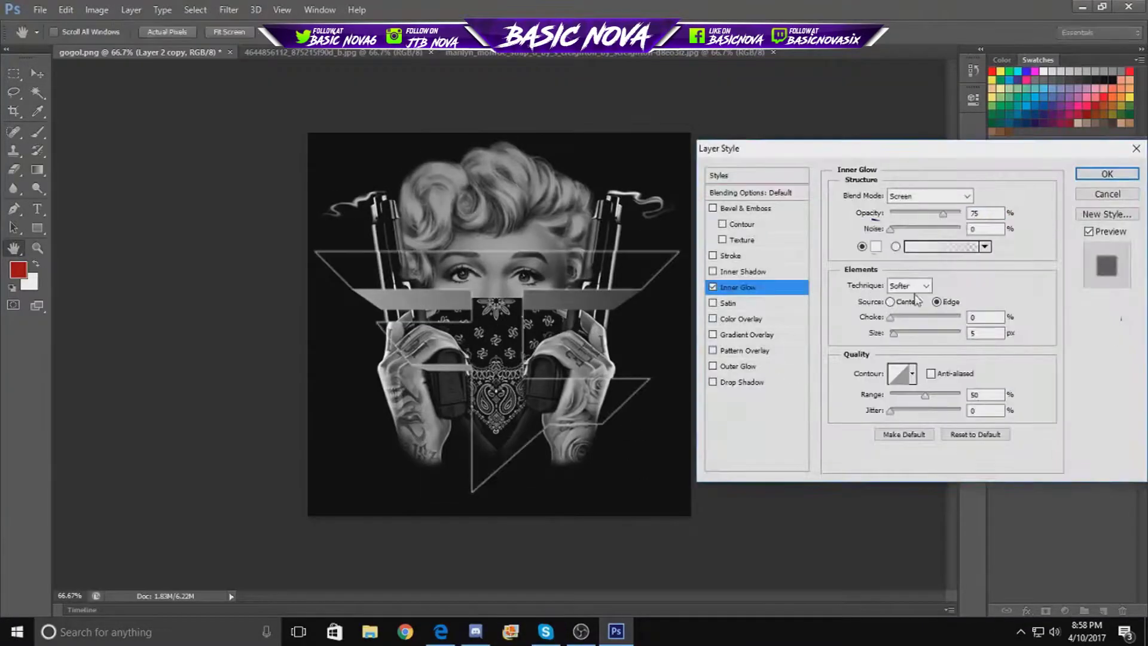
- Add satin, inner shadow and inner glow effects to Layer 0 copy 21
{"action": "left_click", "coordinate": [712, 303]}
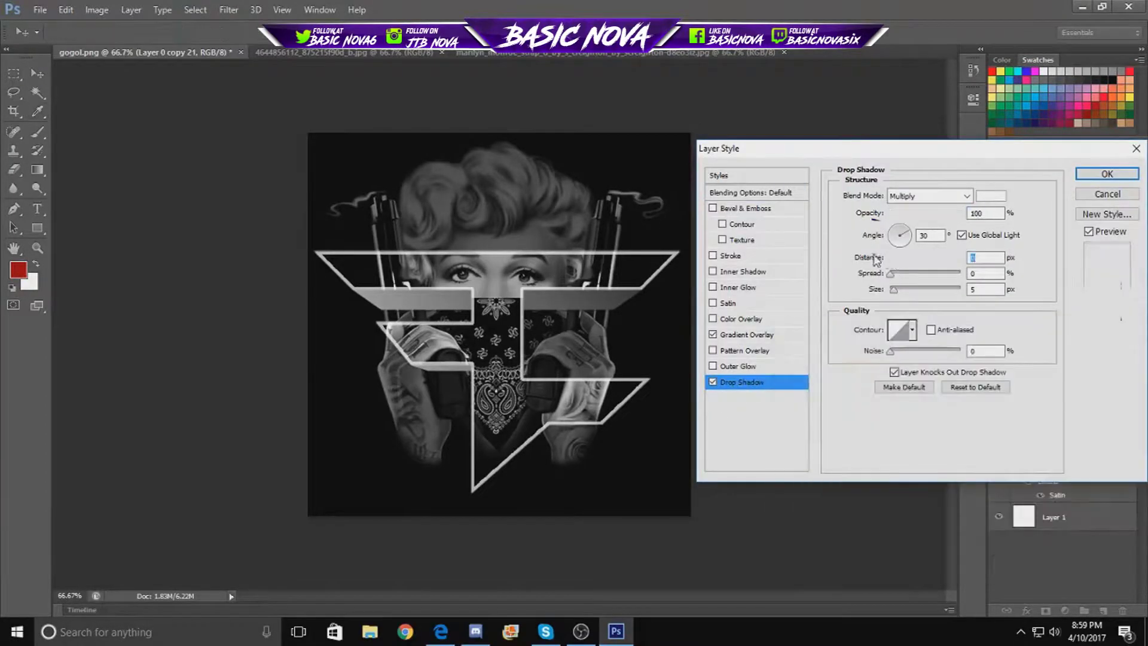
{"action": "left_click", "coordinate": [1107, 174]}
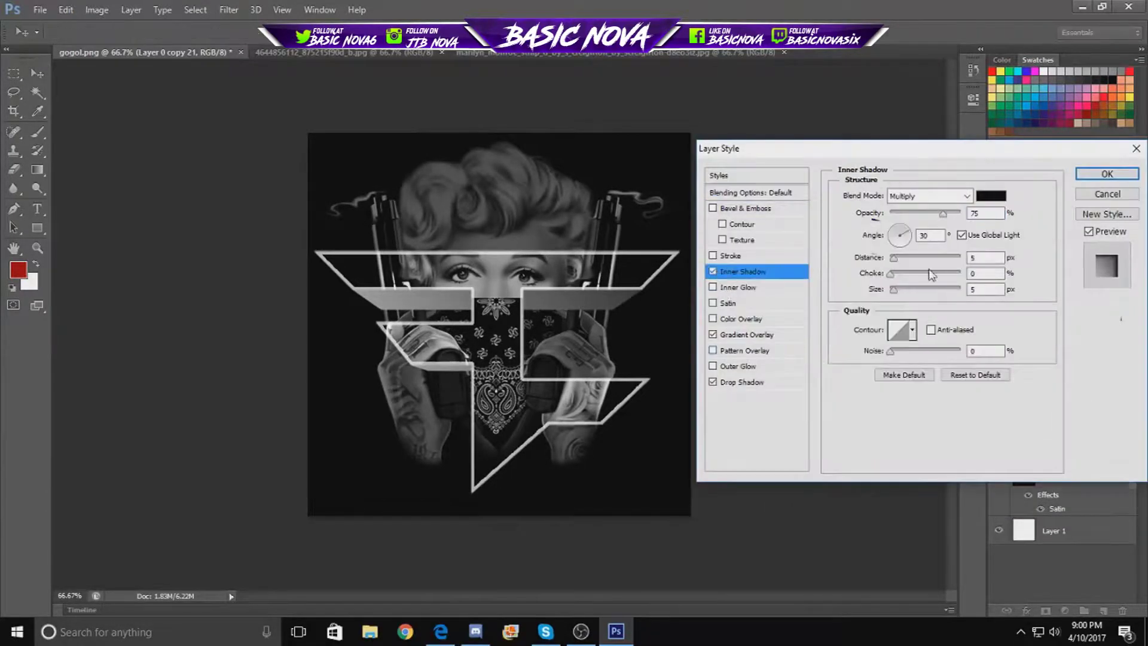
{"action": "left_click", "coordinate": [735, 287]}
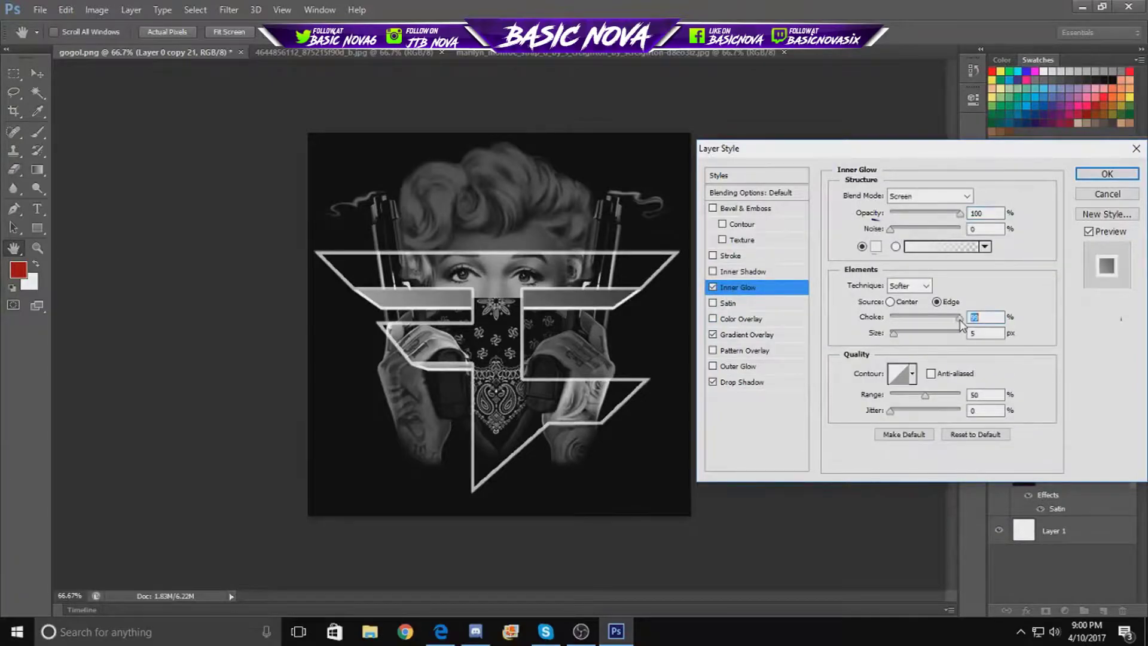
{"action": "left_click", "coordinate": [730, 255]}
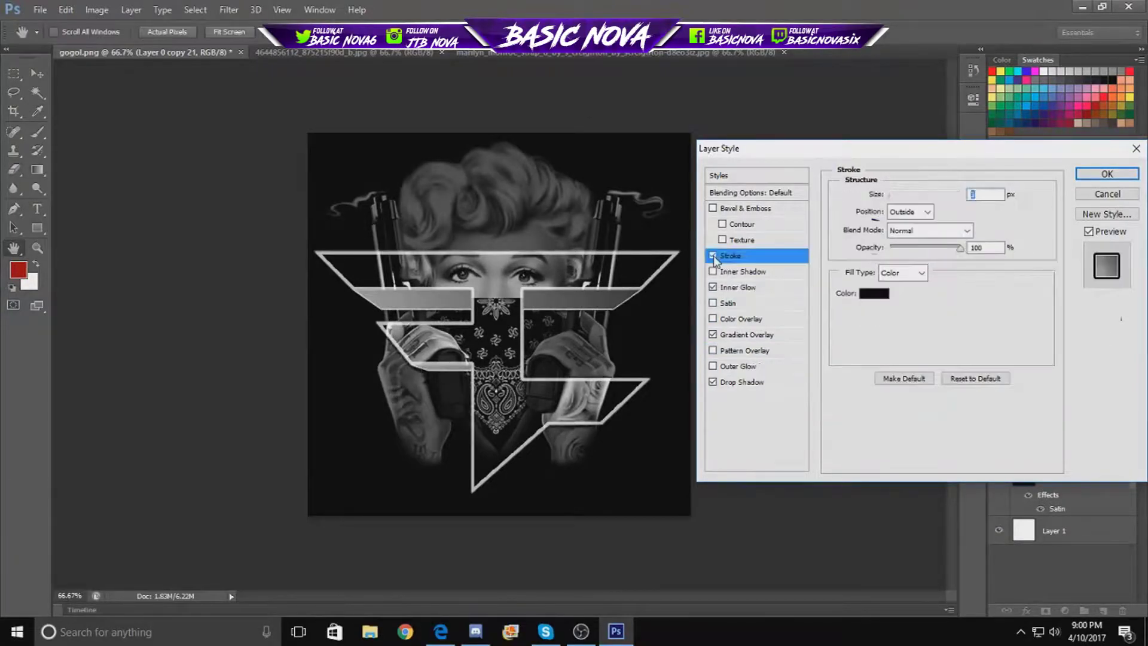
- Give the bevel a grey noise pattern texture with a set depth, and apply the style
{"action": "left_click", "coordinate": [912, 210]}
{"action": "double_click", "coordinate": [859, 256]}
{"action": "left_click", "coordinate": [939, 257]}
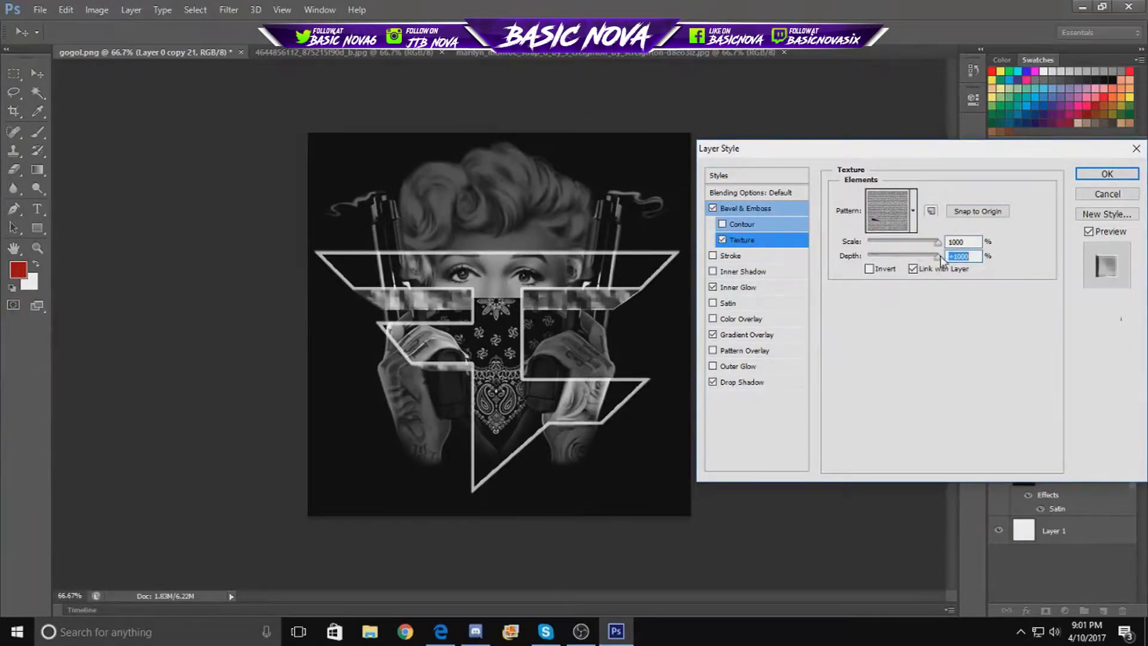
{"action": "left_click", "coordinate": [788, 242]}
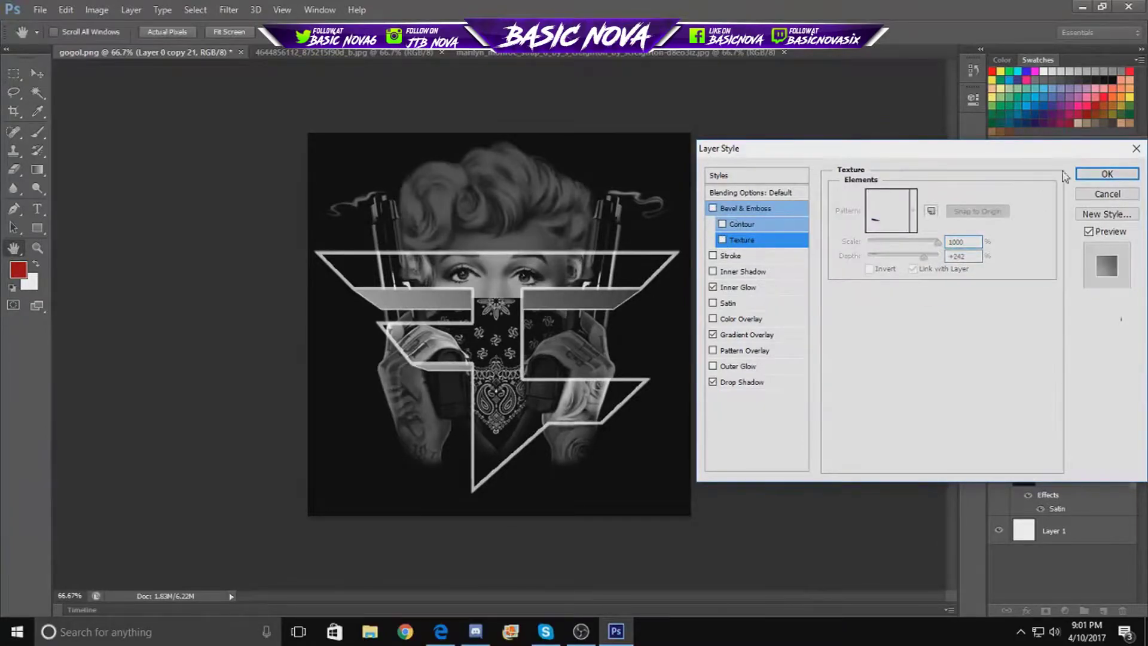
{"action": "left_click", "coordinate": [1107, 173]}
{"action": "scroll", "coordinate": [596, 449], "scroll_direction": "up", "scroll_amount": 3}
- Trace the first edge shapes along the logo's lower diagonal edge with the Pen tool
{"action": "key", "text": "p"}
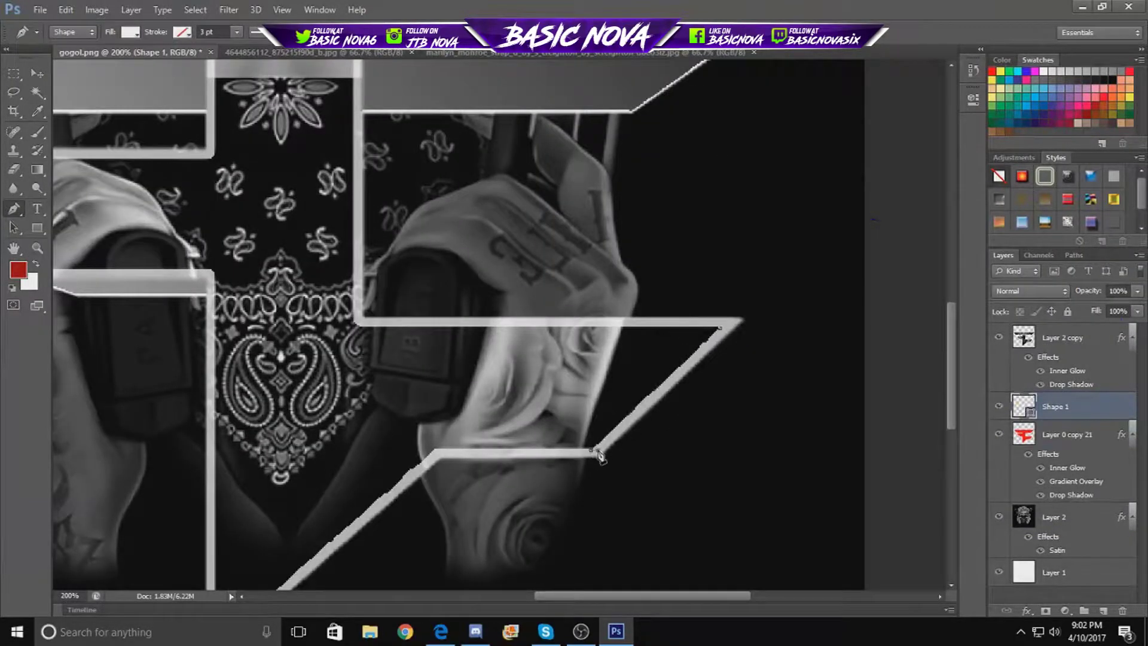
{"action": "left_click", "coordinate": [593, 452]}
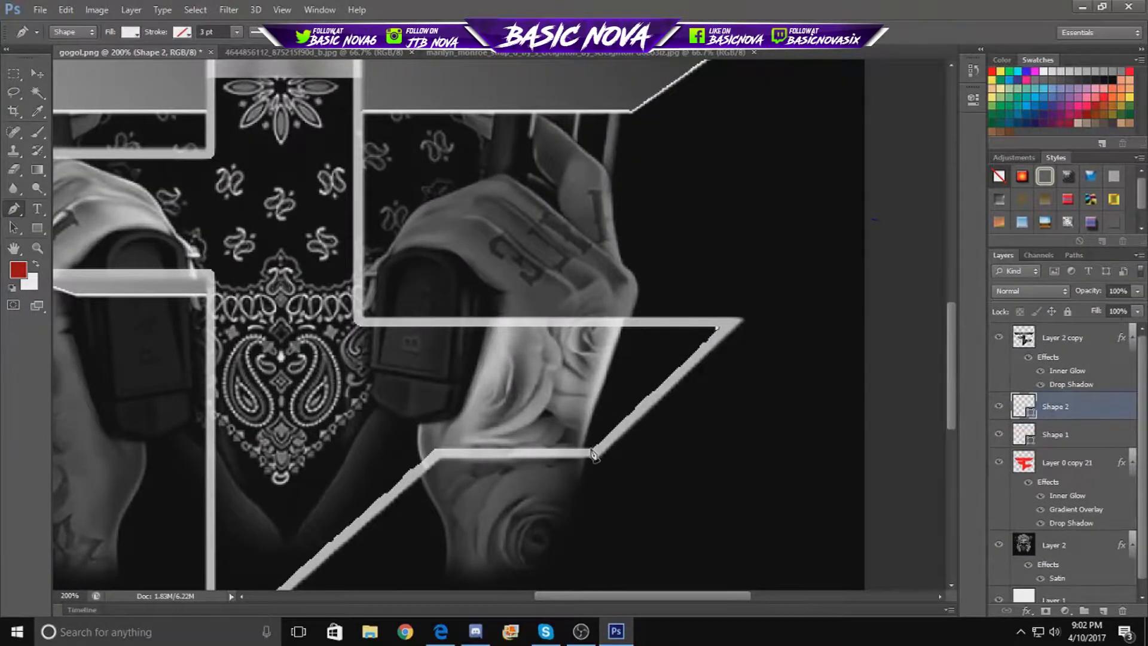
{"action": "left_click", "coordinate": [722, 333]}
{"action": "left_click", "coordinate": [591, 449]}
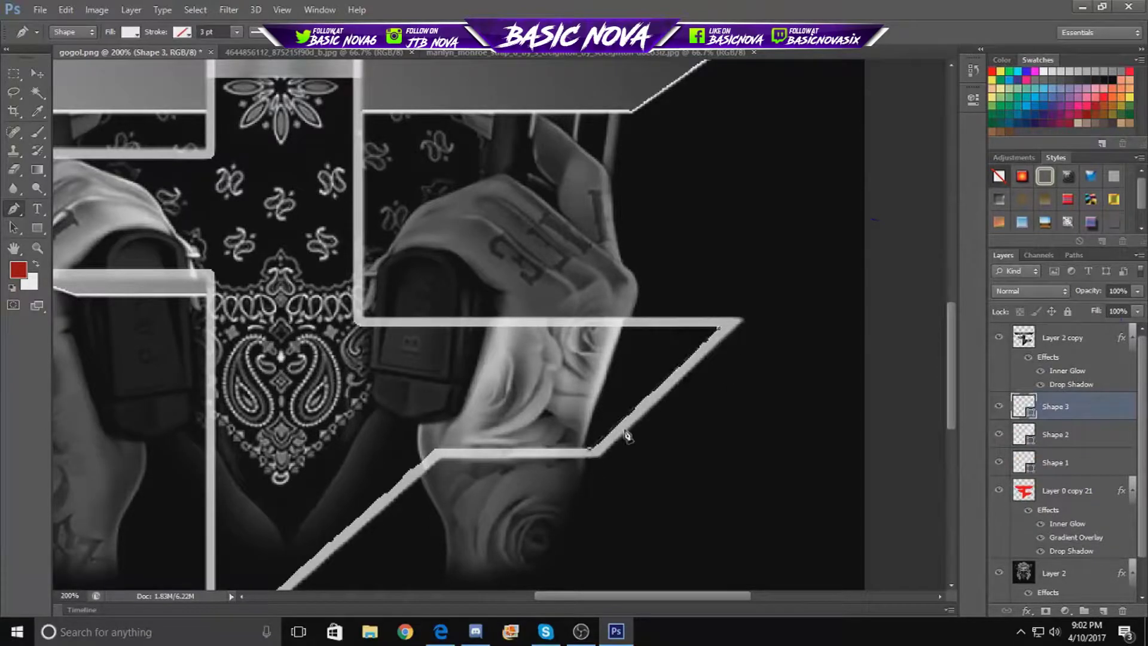
{"action": "left_click", "coordinate": [717, 328]}
{"action": "left_click", "coordinate": [593, 447]}
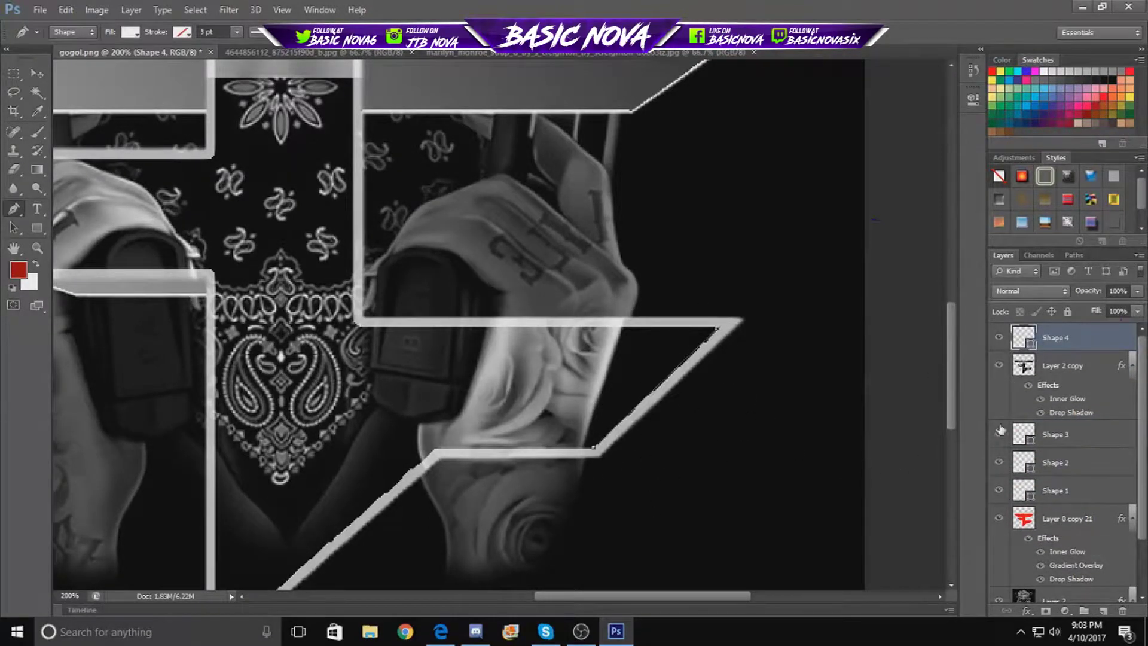
- Review the photo layer's Drop Shadow, then start another shape at the logo's bottom tip
{"action": "double_click", "coordinate": [1067, 398]}
{"action": "left_click", "coordinate": [718, 383]}
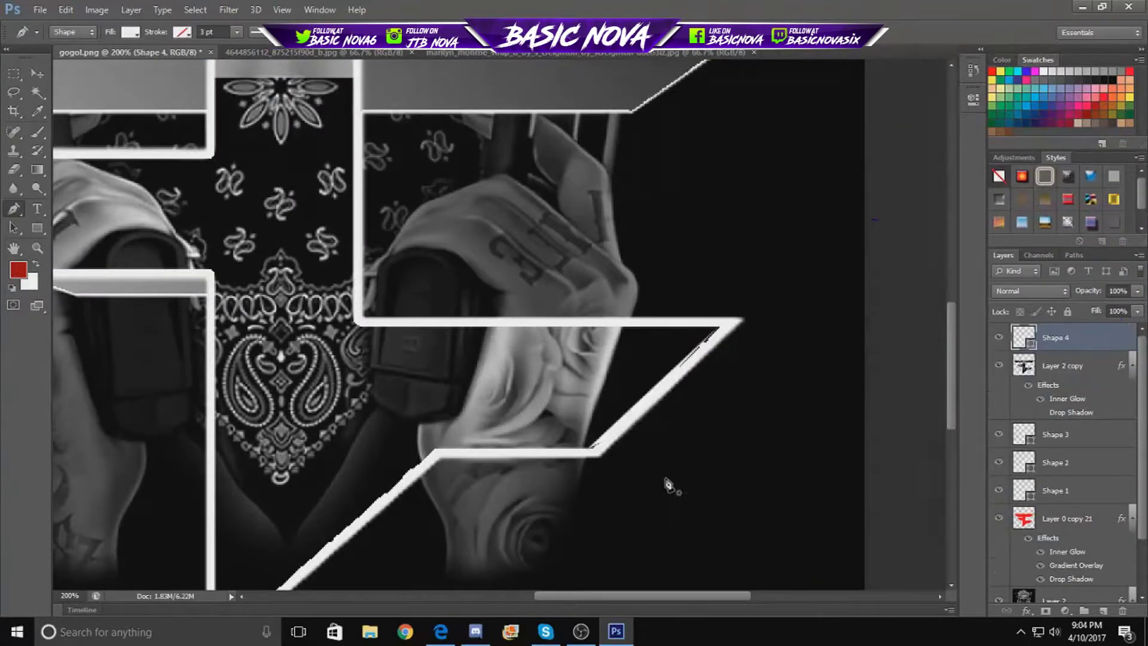
{"action": "left_click", "coordinate": [718, 323]}
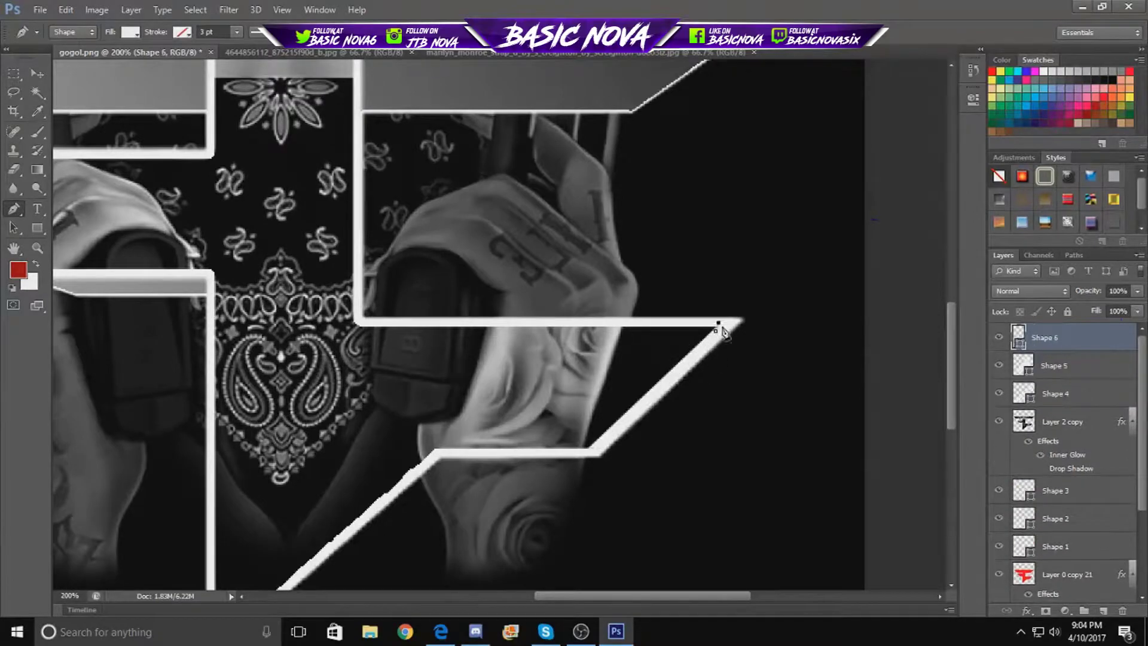
{"action": "left_click", "coordinate": [435, 455]}
{"action": "scroll", "coordinate": [435, 456], "scroll_direction": "down", "scroll_amount": 3}
- Trace and close a shape up the diagonal edge to its bend, undoing the last attempt
{"action": "left_click", "coordinate": [242, 445]}
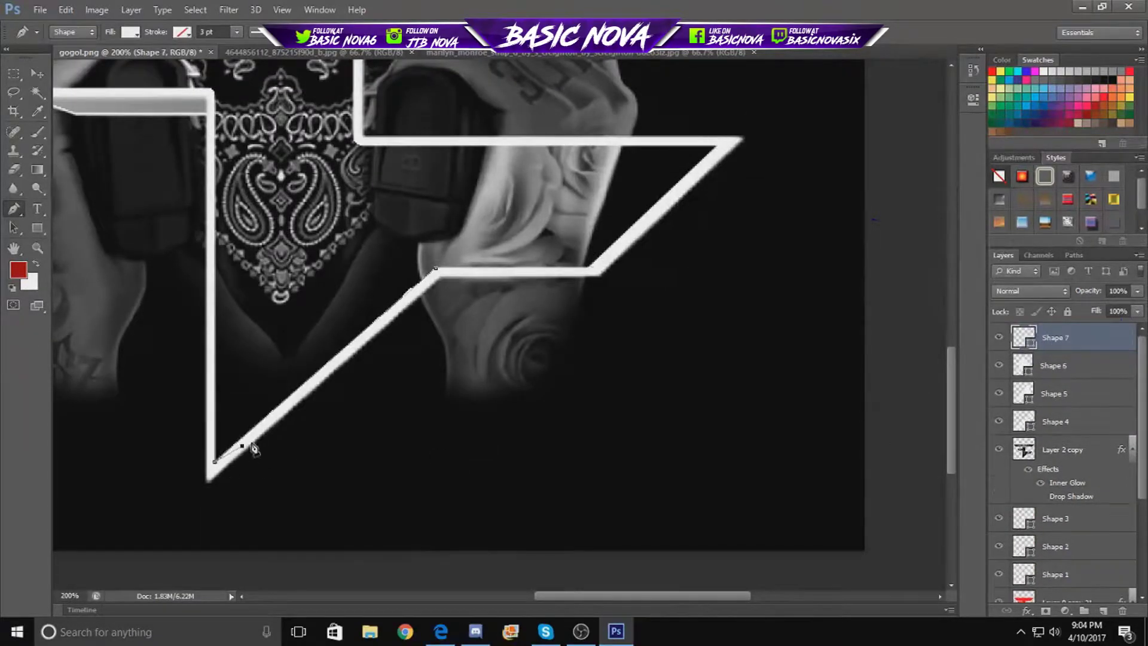
{"action": "left_click", "coordinate": [429, 296]}
{"action": "left_click", "coordinate": [433, 275]}
{"action": "scroll", "coordinate": [370, 429], "scroll_direction": "up", "scroll_amount": 5}
{"action": "left_click", "coordinate": [214, 375]}
{"action": "scroll", "coordinate": [801, 320], "scroll_direction": "up", "scroll_amount": 5}
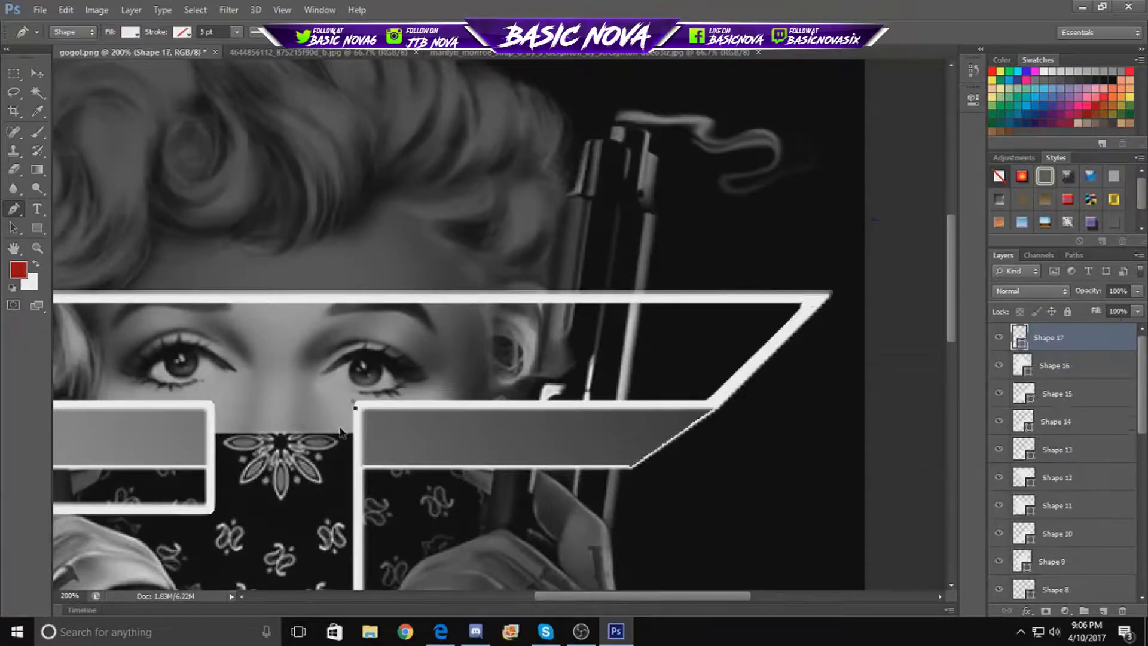
{"action": "key", "text": "ctrl+z"}
{"action": "scroll", "coordinate": [354, 409], "scroll_direction": "up", "scroll_amount": 3}
- Add edge shapes along the upper logo bar
{"action": "left_click", "coordinate": [333, 386]}
{"action": "left_click_drag", "start_coordinate": [613, 599], "coordinate": [419, 596]}
{"action": "left_click", "coordinate": [529, 383]}
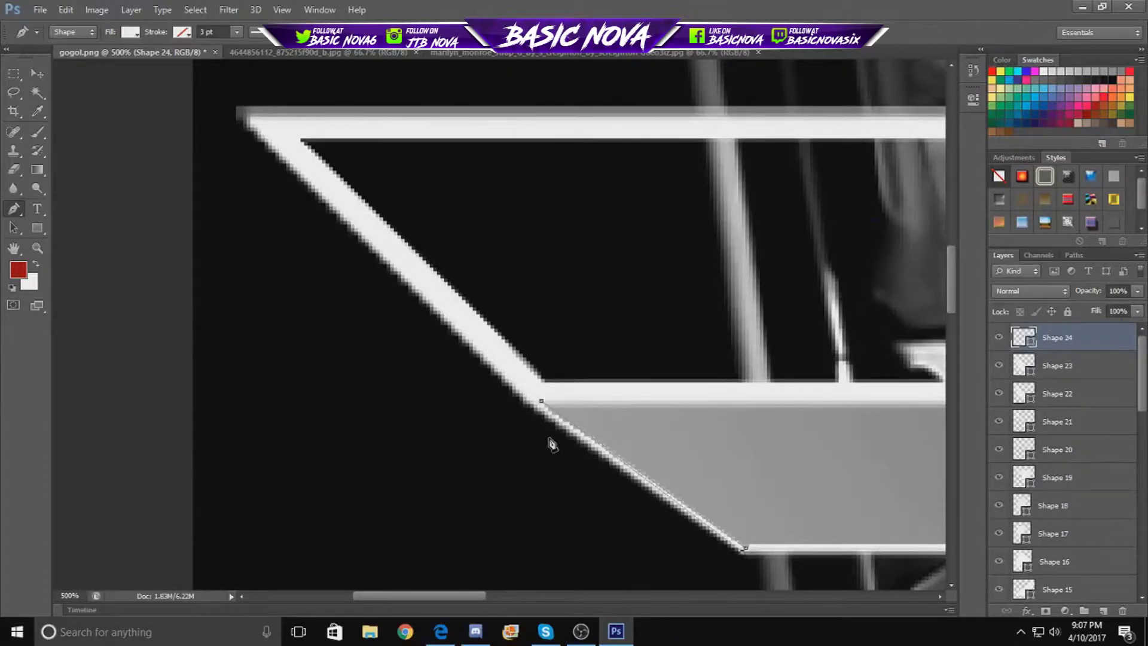
{"action": "left_click_drag", "start_coordinate": [445, 596], "coordinate": [587, 596]}
{"action": "left_click_drag", "start_coordinate": [951, 247], "coordinate": [951, 295]}
{"action": "left_click", "coordinate": [501, 322]}
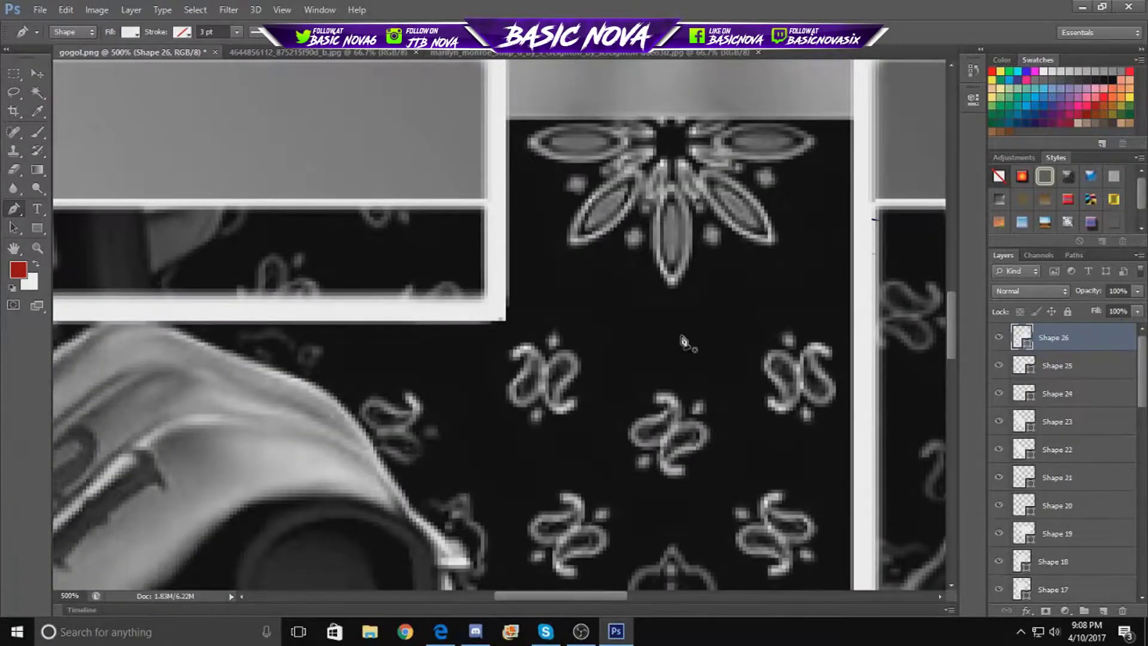
{"action": "left_click_drag", "start_coordinate": [561, 596], "coordinate": [480, 596]}
{"action": "left_click", "coordinate": [345, 262]}
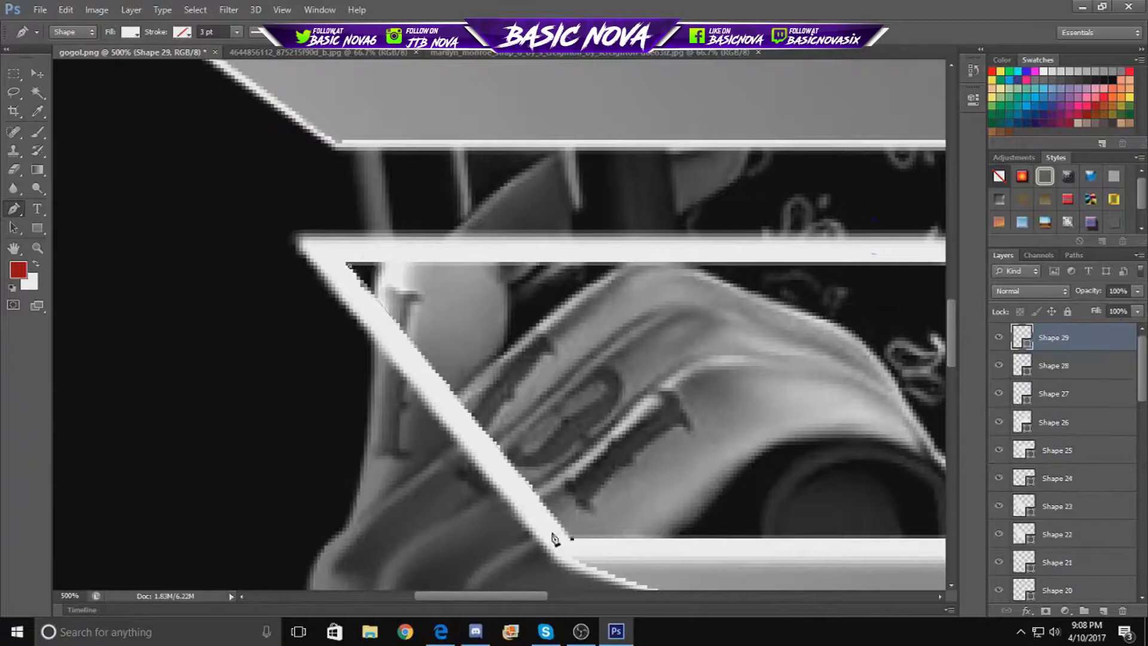
- Fit the artwork in view, trace another diagonal edge shape, then zoom out
{"action": "key", "text": "ctrl+0"}
{"action": "scroll", "coordinate": [436, 412], "scroll_direction": "up", "scroll_amount": 3}
{"action": "scroll", "coordinate": [436, 412], "scroll_direction": "up", "scroll_amount": 3}
{"action": "key", "text": "p"}
{"action": "left_click", "coordinate": [672, 232]}
{"action": "left_click", "coordinate": [423, 408]}
{"action": "key", "text": "Escape"}
{"action": "left_click", "coordinate": [475, 418]}
{"action": "key", "text": "z"}
{"action": "left_click", "coordinate": [519, 584], "text": "alt"}
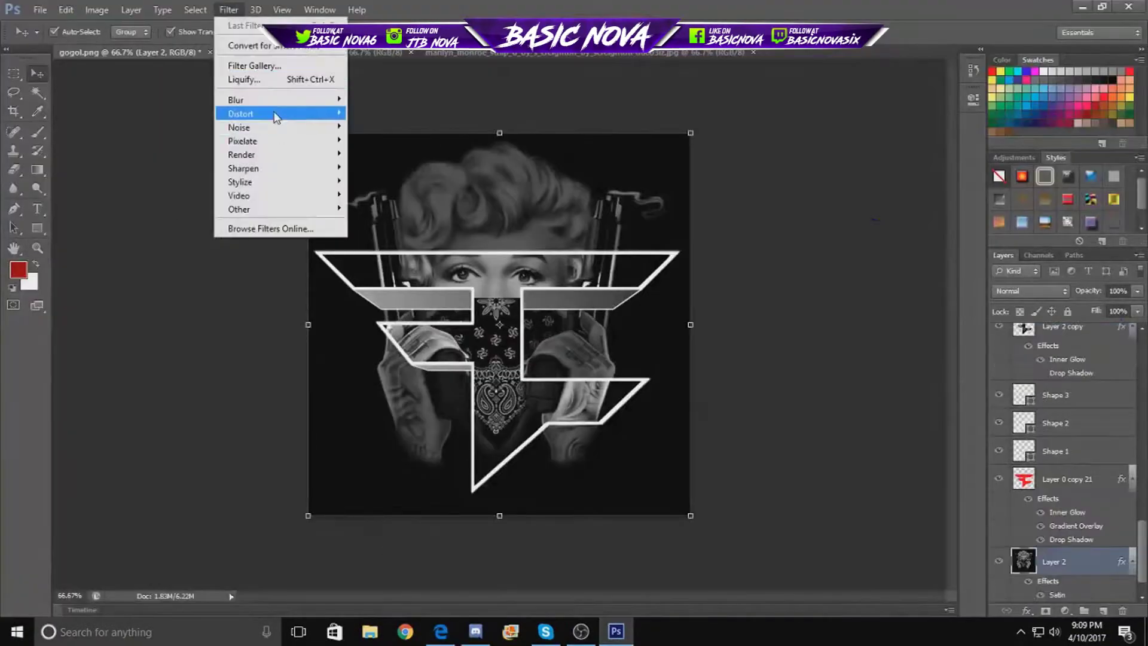
{"action": "left_click_drag", "start_coordinate": [526, 362], "coordinate": [505, 364]}
{"action": "key", "text": "Escape"}
{"action": "left_click", "coordinate": [228, 10]}
{"action": "mouse_move", "coordinate": [240, 114]}
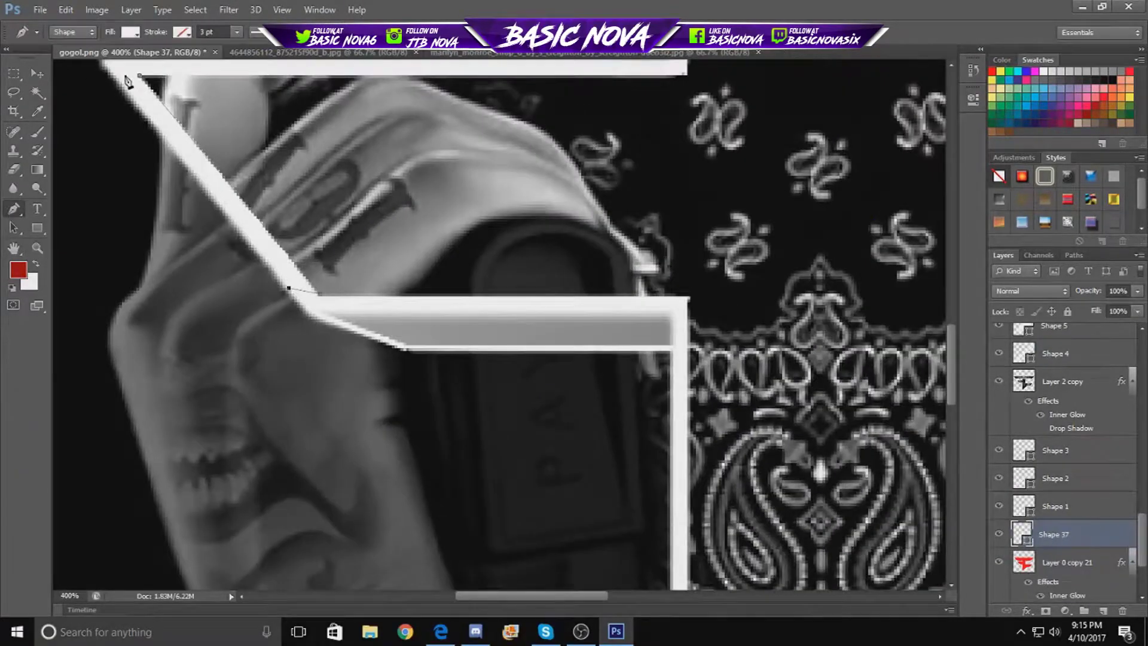
- Close the edge shape, start the next one, and view the red logo's Gradient Overlay settings
{"action": "left_click", "coordinate": [139, 76]}
{"action": "left_click", "coordinate": [321, 299]}
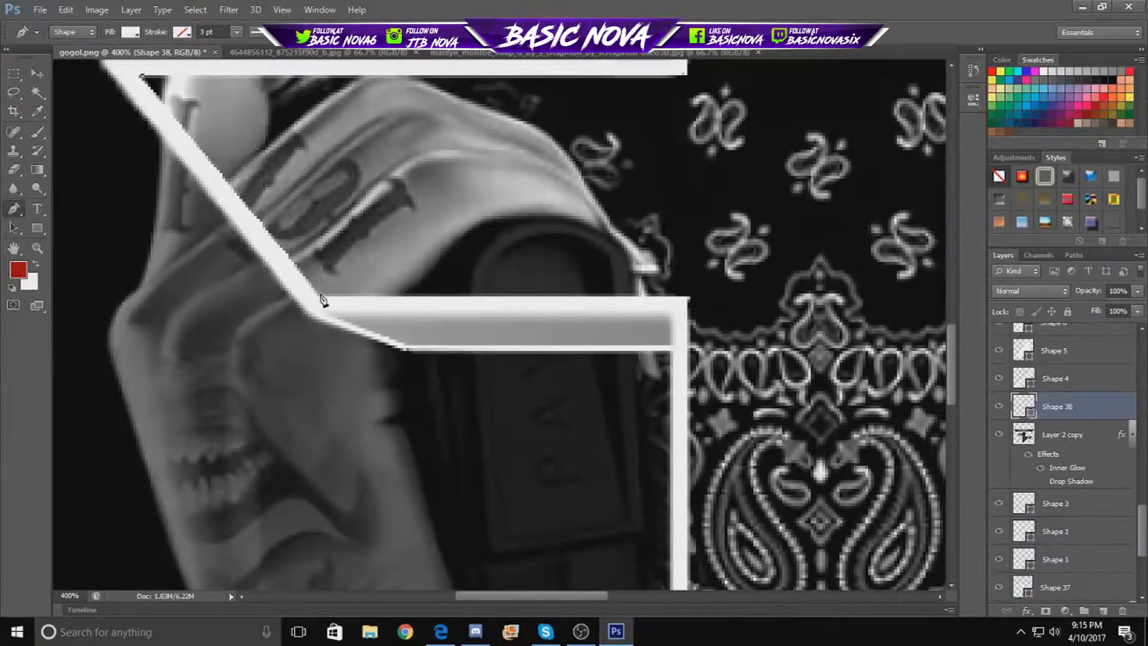
{"action": "left_click", "coordinate": [323, 299]}
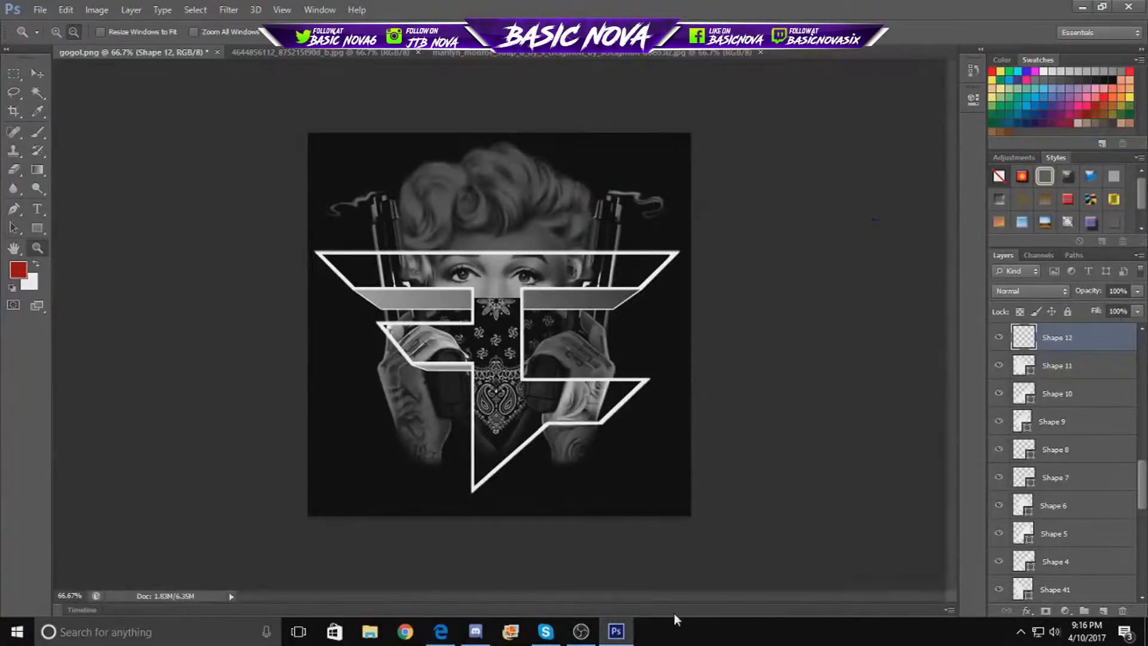
{"action": "double_click", "coordinate": [1121, 534]}
{"action": "left_click", "coordinate": [746, 334]}
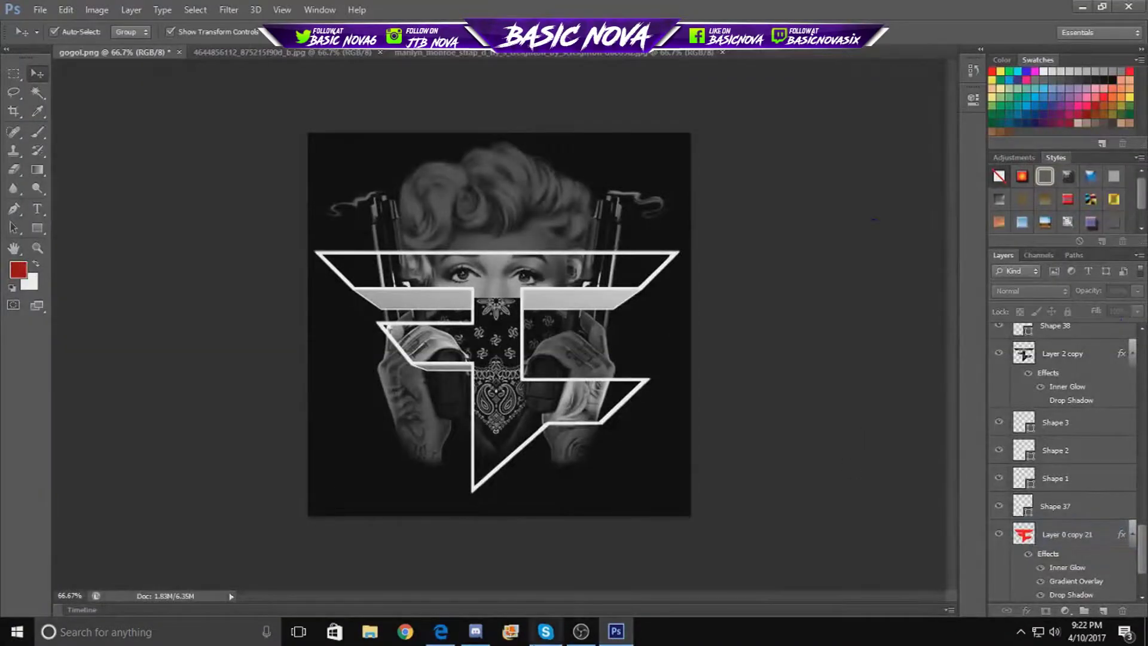
- Zoom in on the eyes and the logo's top bar
{"action": "key", "text": "ctrl+plus"}
{"action": "key", "text": "ctrl+plus"}
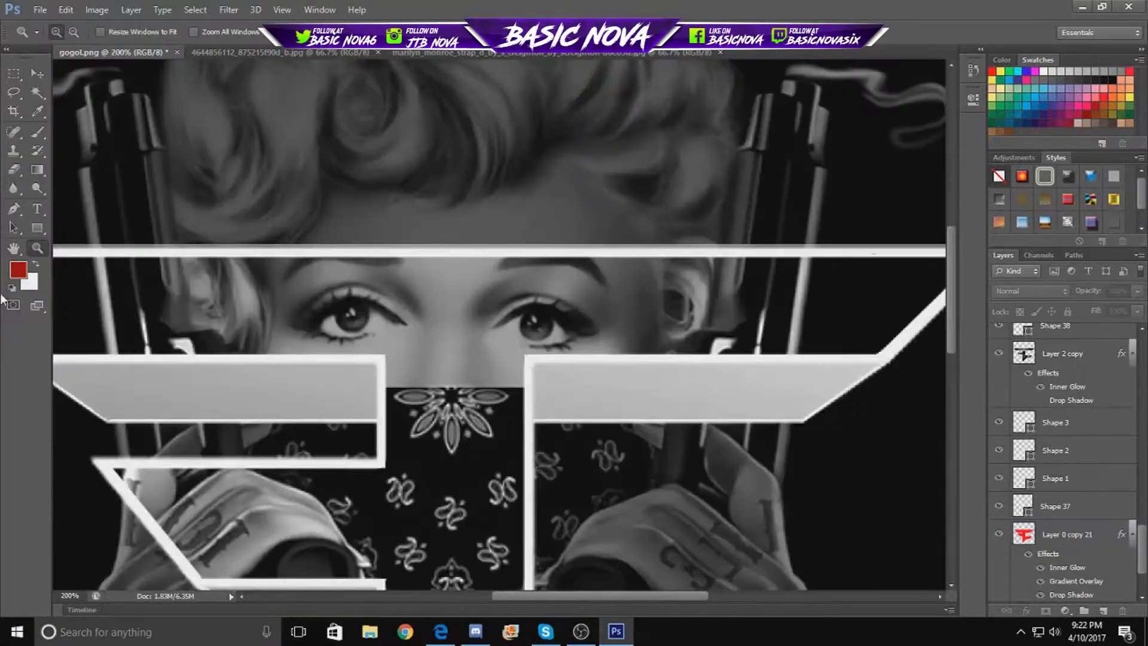
- Select Layer 2 copy and erase grey strip edges along the logo's top bar
{"action": "left_click", "coordinate": [282, 238], "text": "ctrl"}
{"action": "scroll", "coordinate": [282, 238], "scroll_direction": "up", "scroll_amount": 3}
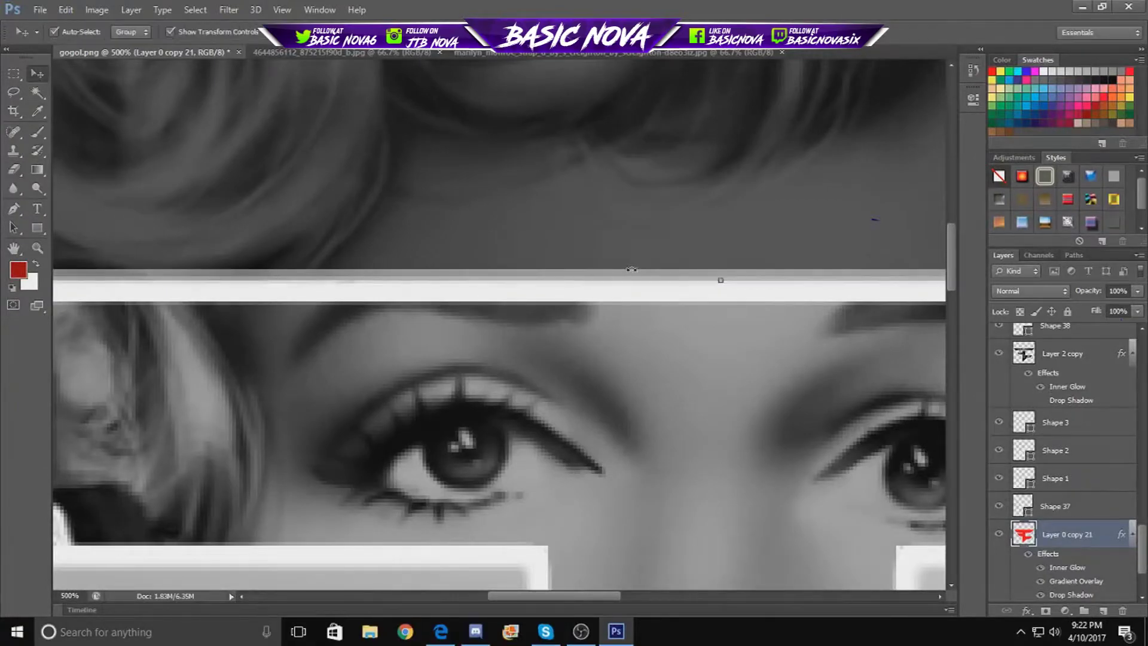
{"action": "left_click", "coordinate": [632, 269]}
{"action": "key", "text": "e"}
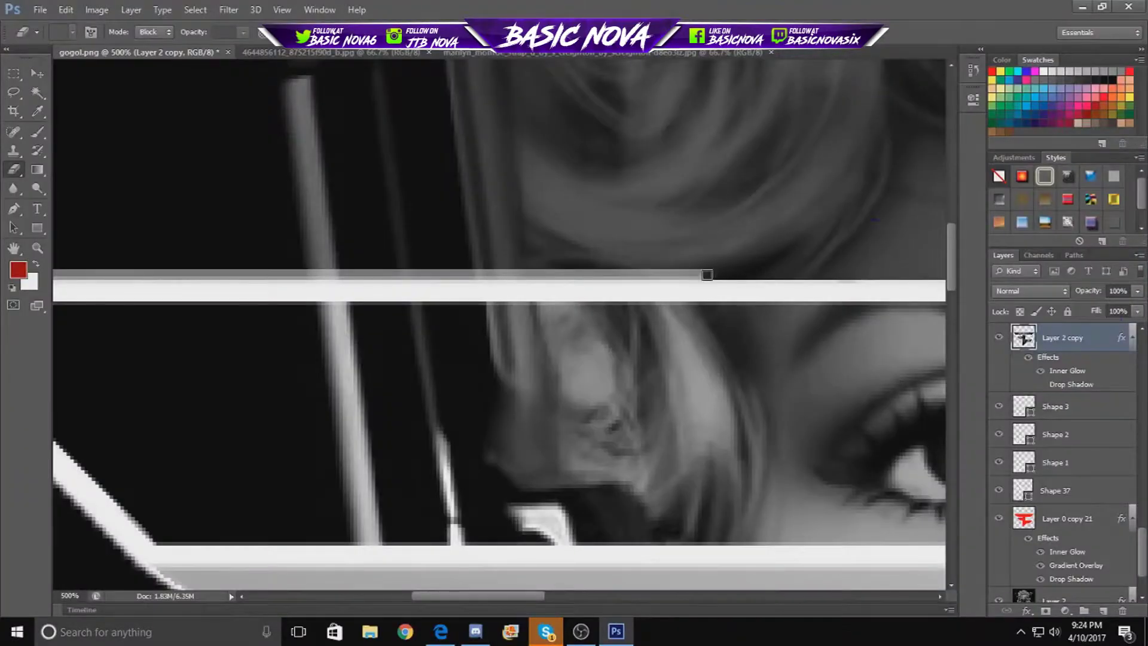
{"action": "left_click_drag", "start_coordinate": [379, 270], "coordinate": [591, 274]}
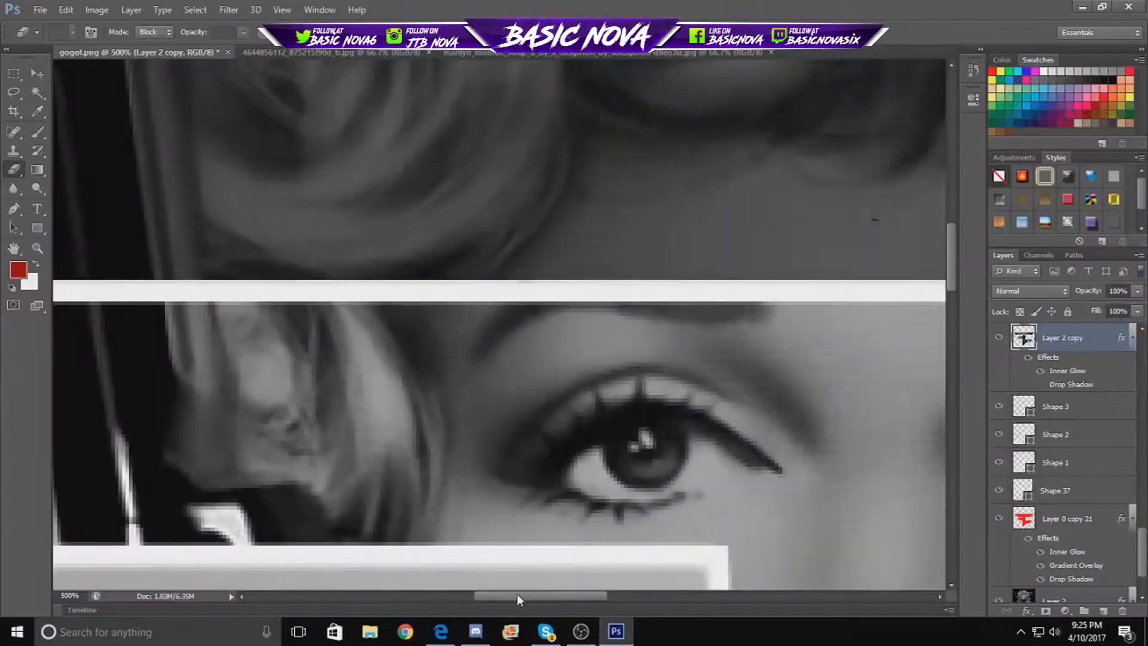
- Erase more of the grey fringe along the logo's top bar
{"action": "left_click_drag", "start_coordinate": [795, 275], "coordinate": [538, 273]}
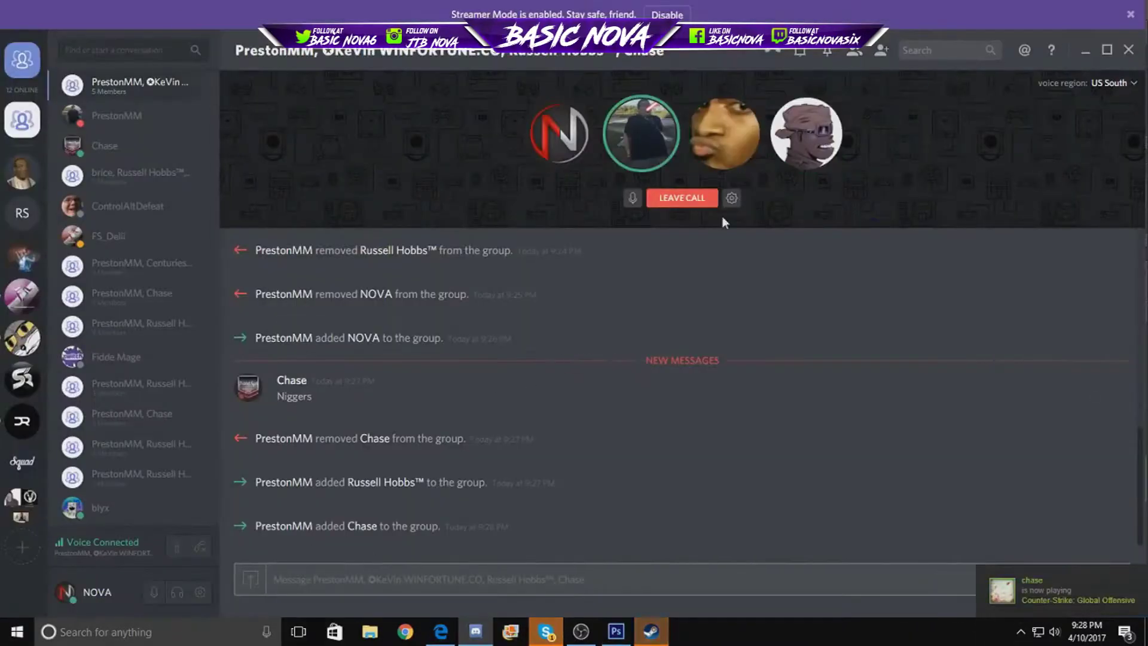
- Apply a Shear distortion with wrap-around to the base portrait layer, after previewing the Custom filter
{"action": "left_click", "coordinate": [880, 50]}
{"action": "scroll", "coordinate": [718, 215], "scroll_direction": "down", "scroll_amount": 2}
{"action": "scroll", "coordinate": [798, 195], "scroll_direction": "down", "scroll_amount": 5}
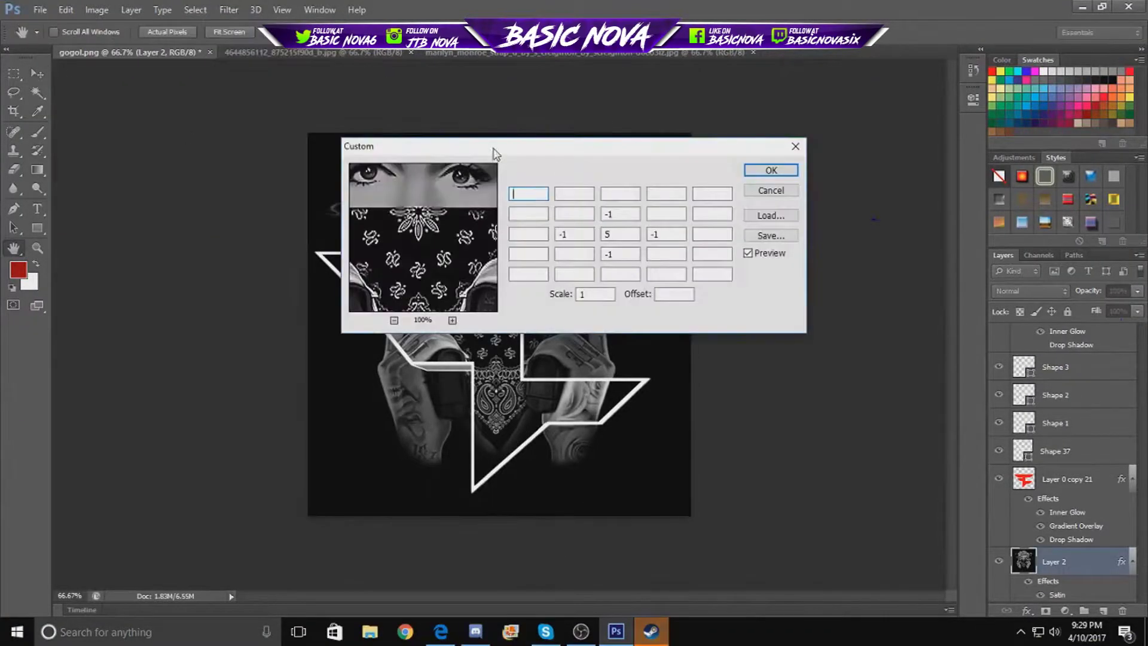
{"action": "left_click", "coordinate": [371, 168]}
{"action": "left_click_drag", "start_coordinate": [532, 178], "coordinate": [478, 179]}
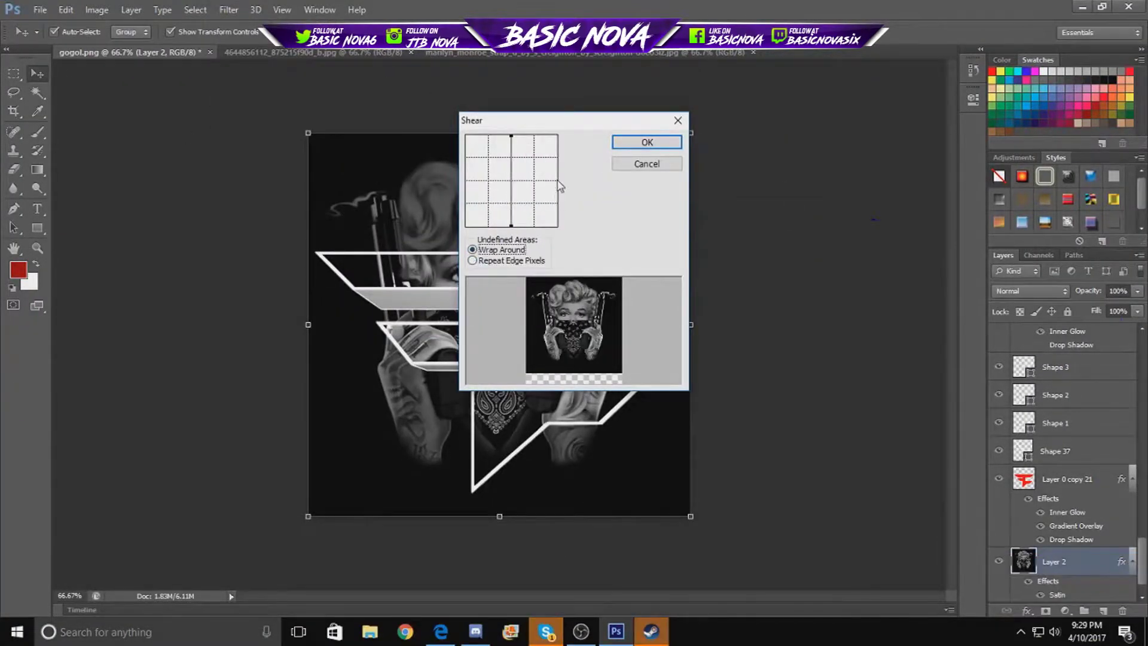
{"action": "left_click", "coordinate": [645, 141]}
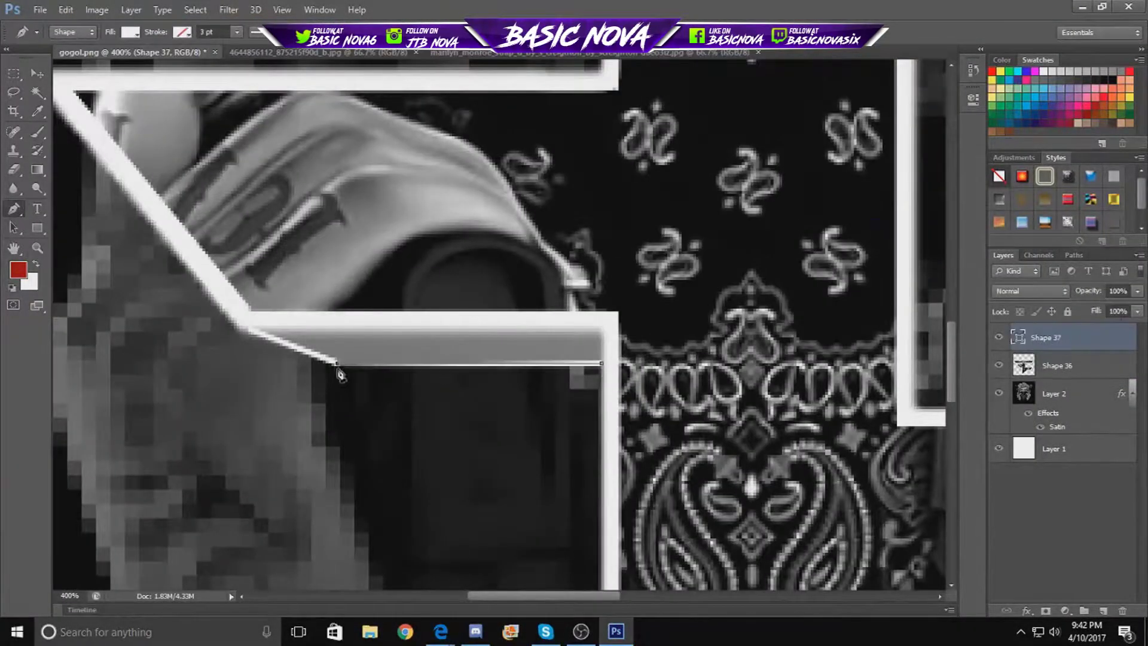
- Trace and close a new edge shape on the logo's middle bar
{"action": "key", "text": "ctrl+minus"}
{"action": "key", "text": "ctrl+minus"}
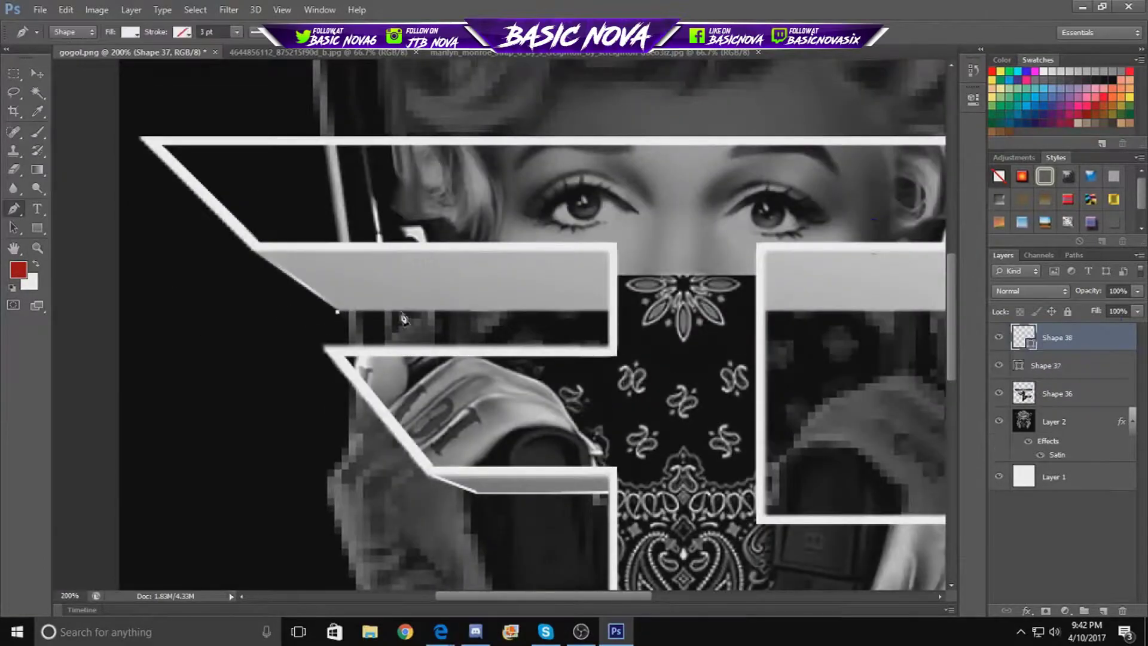
{"action": "left_click", "coordinate": [37, 247]}
{"action": "key", "text": "ctrl+plus"}
{"action": "key", "text": "ctrl+plus"}
{"action": "key", "text": "ctrl+plus"}
{"action": "left_click", "coordinate": [208, 299]}
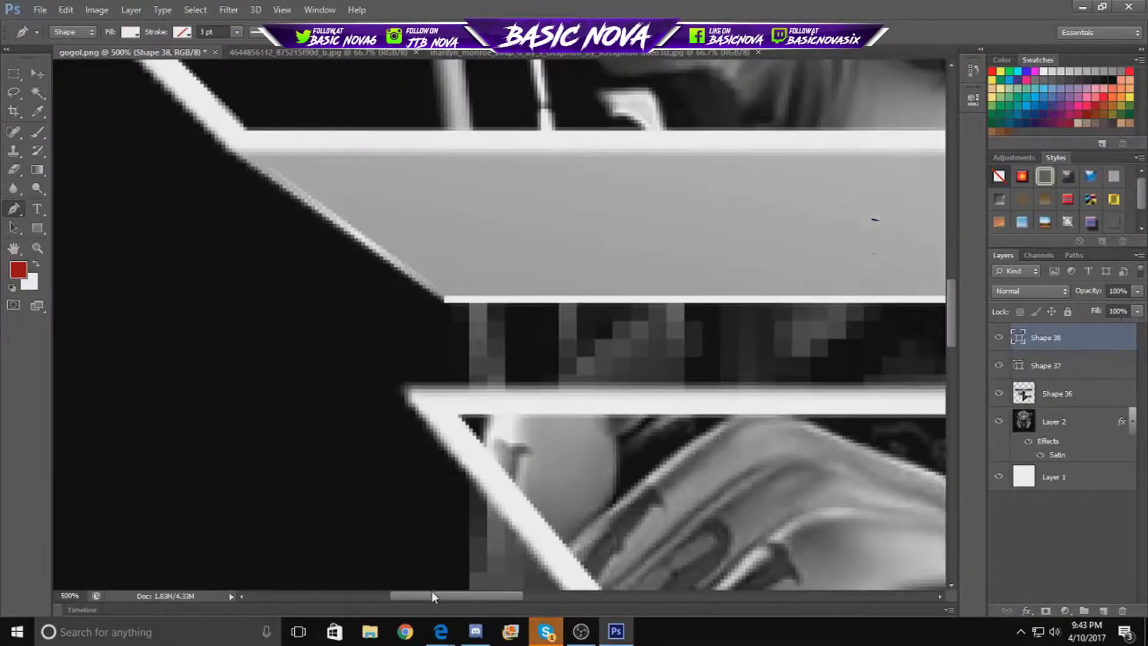
{"action": "key", "text": "z"}
{"action": "key", "text": "ctrl+minus"}
{"action": "key", "text": "ctrl+minus"}
{"action": "key", "text": "ctrl+minus"}
{"action": "left_click", "coordinate": [579, 304]}
- Add edge shapes on the right bar's corner, reaching Shape 47
{"action": "key", "text": "p"}
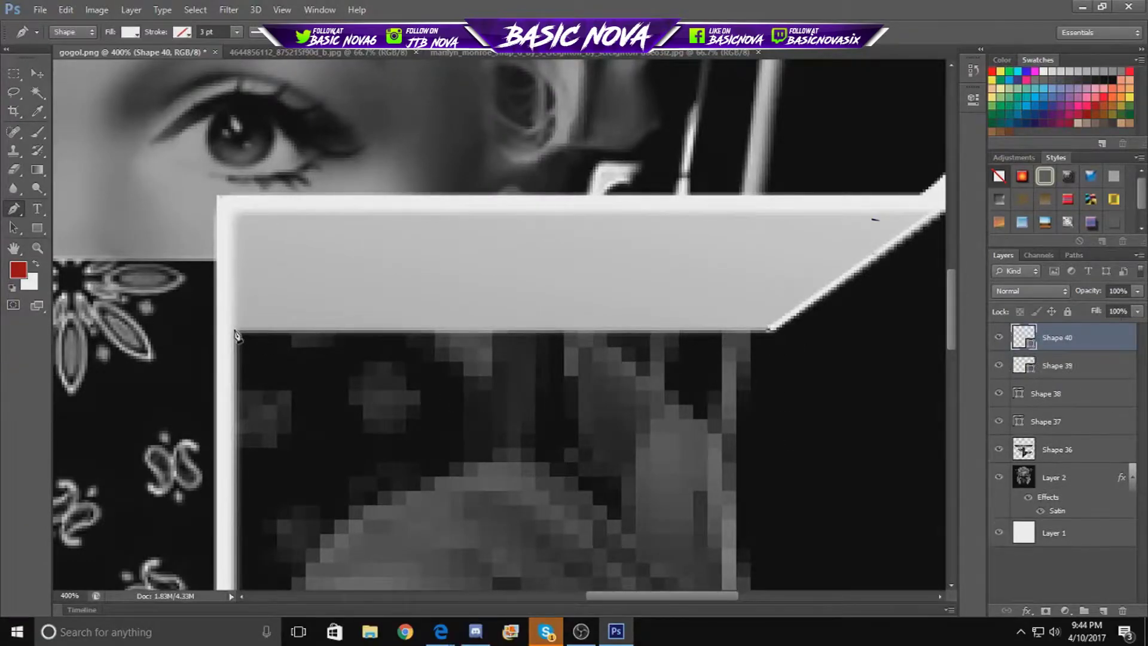
{"action": "left_click", "coordinate": [773, 333]}
{"action": "left_click", "coordinate": [773, 335]}
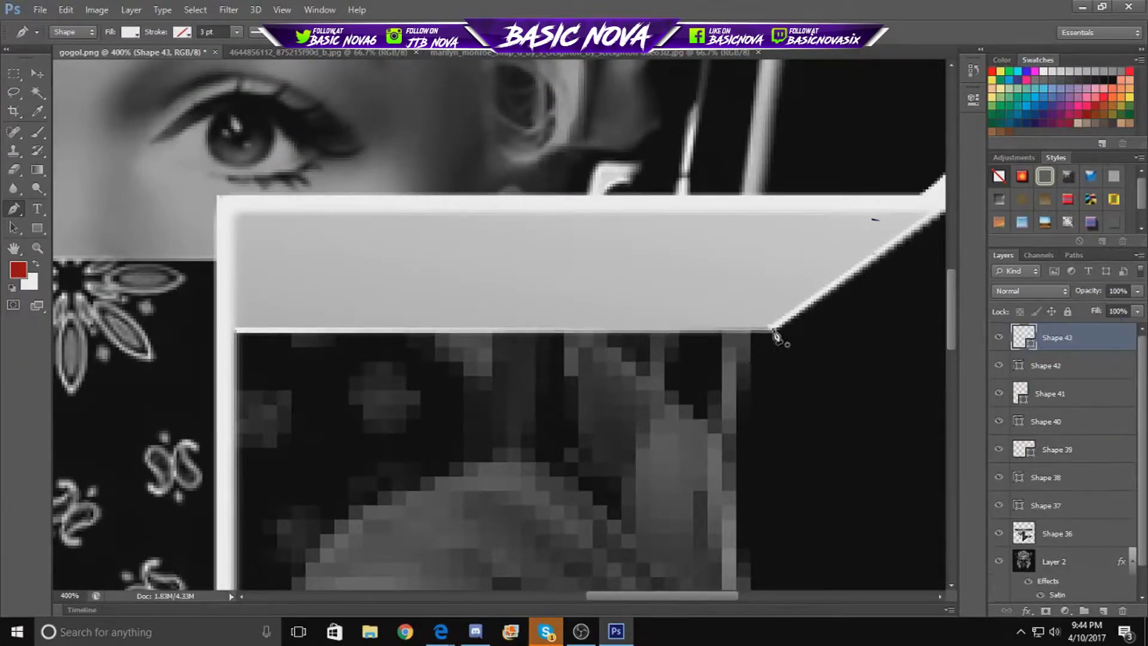
{"action": "left_click", "coordinate": [927, 335]}
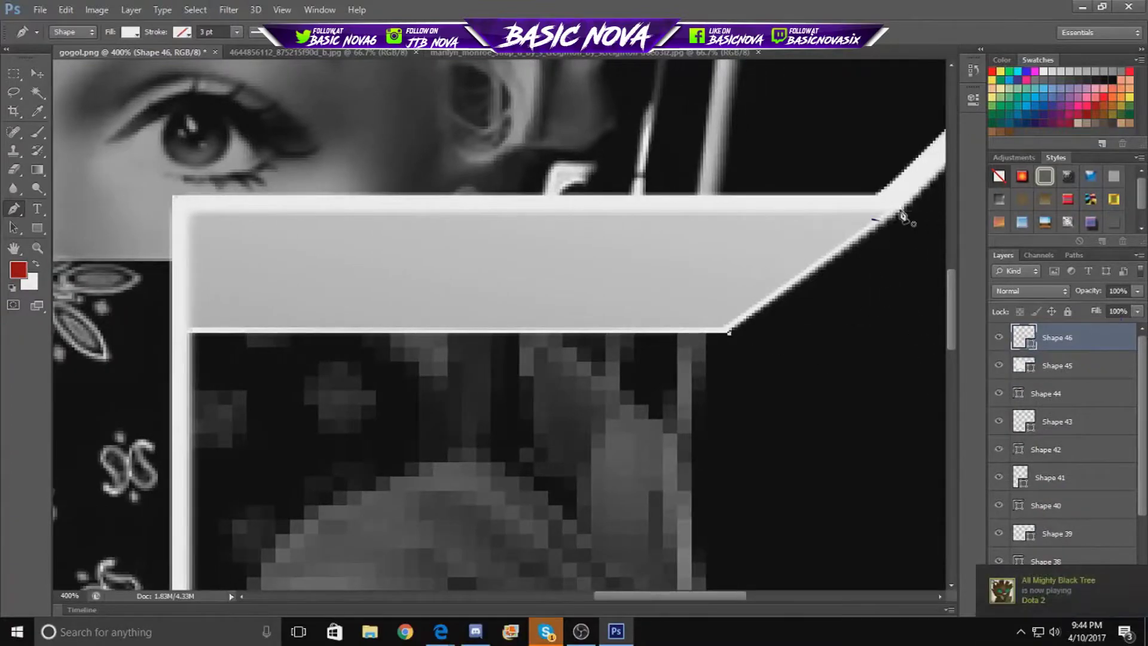
{"action": "key", "text": "z"}
{"action": "key", "text": "ctrl+minus"}
{"action": "key", "text": "ctrl+minus"}
{"action": "key", "text": "ctrl+0"}
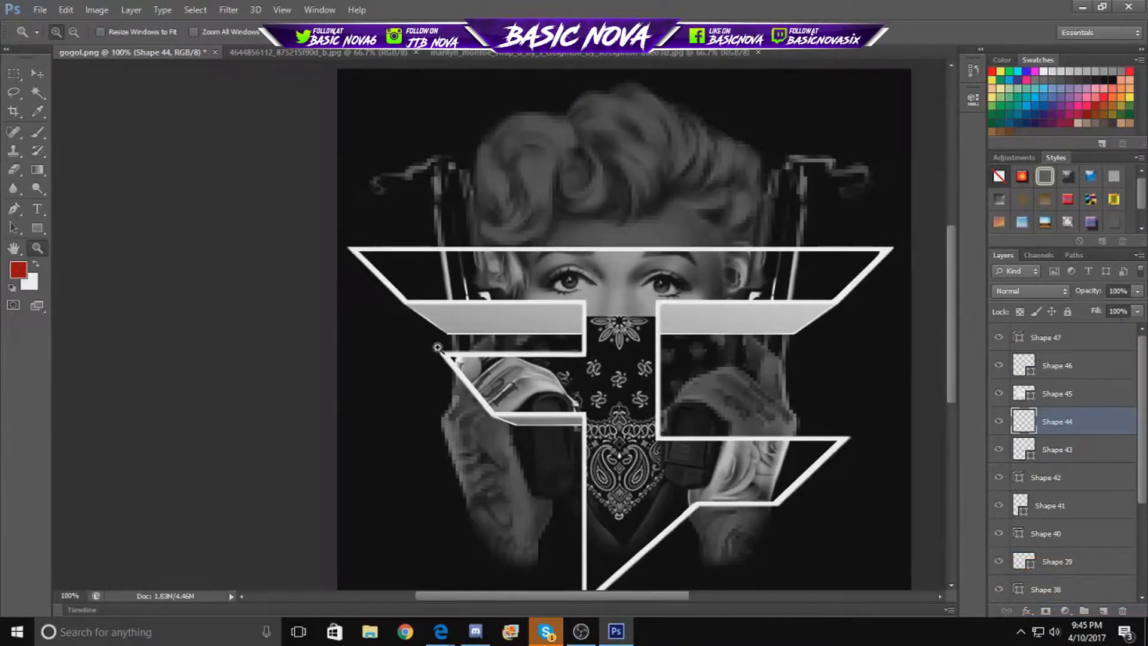
{"action": "left_click_drag", "start_coordinate": [461, 287], "coordinate": [546, 402]}
{"action": "key", "text": "p"}
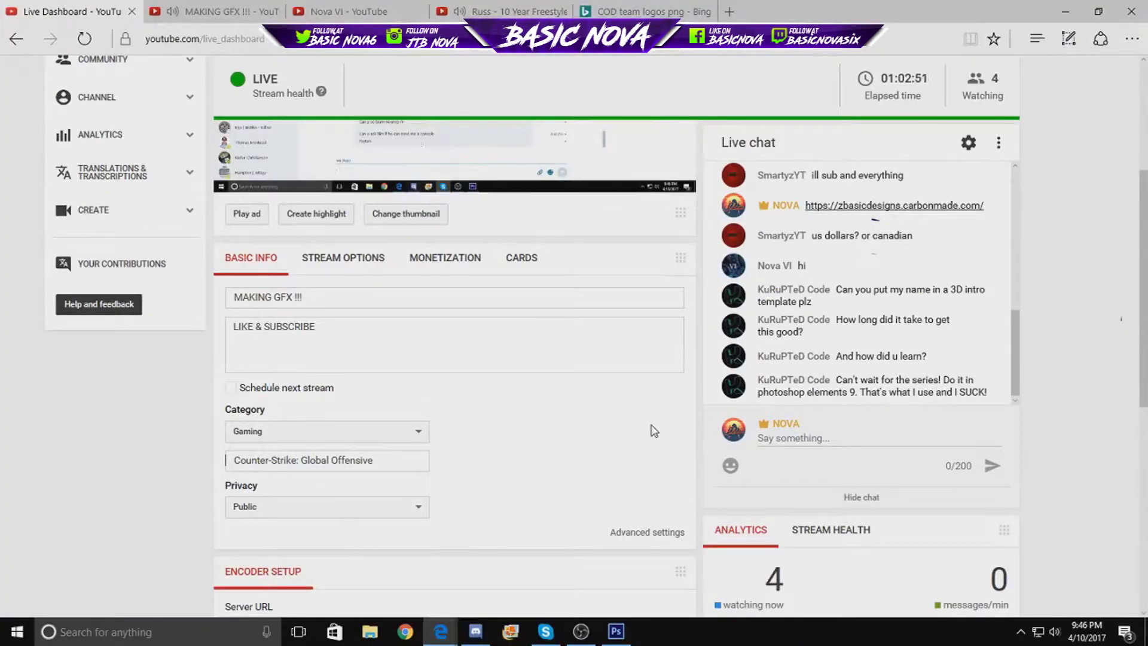
{"action": "mouse_move", "coordinate": [510, 632]}
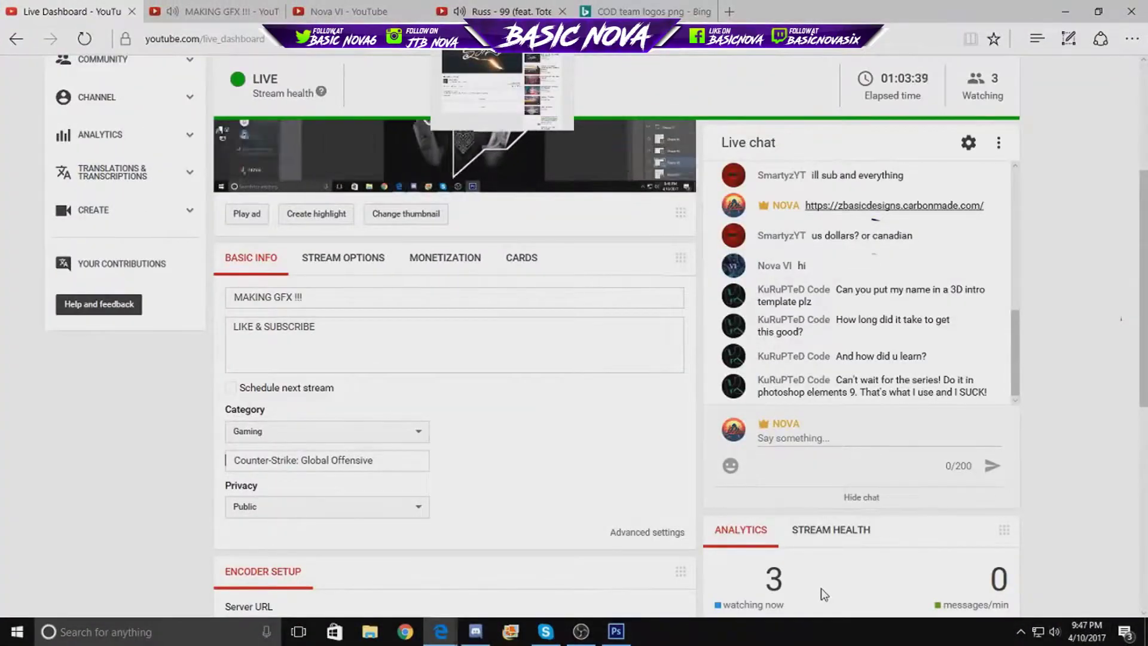
- Return from Edge to the Photoshop artwork window
{"action": "key", "text": "alt+Tab"}
- Select the portrait photo layer and turn on CMYK colour proofing
{"action": "key", "text": "v"}
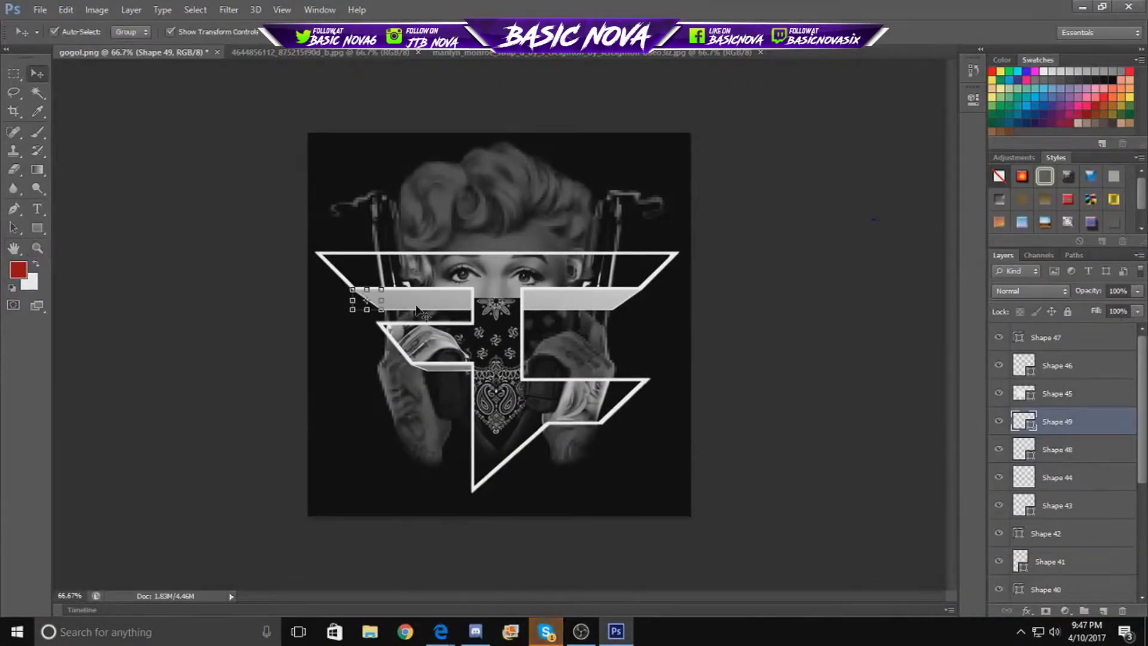
{"action": "left_click", "coordinate": [416, 306]}
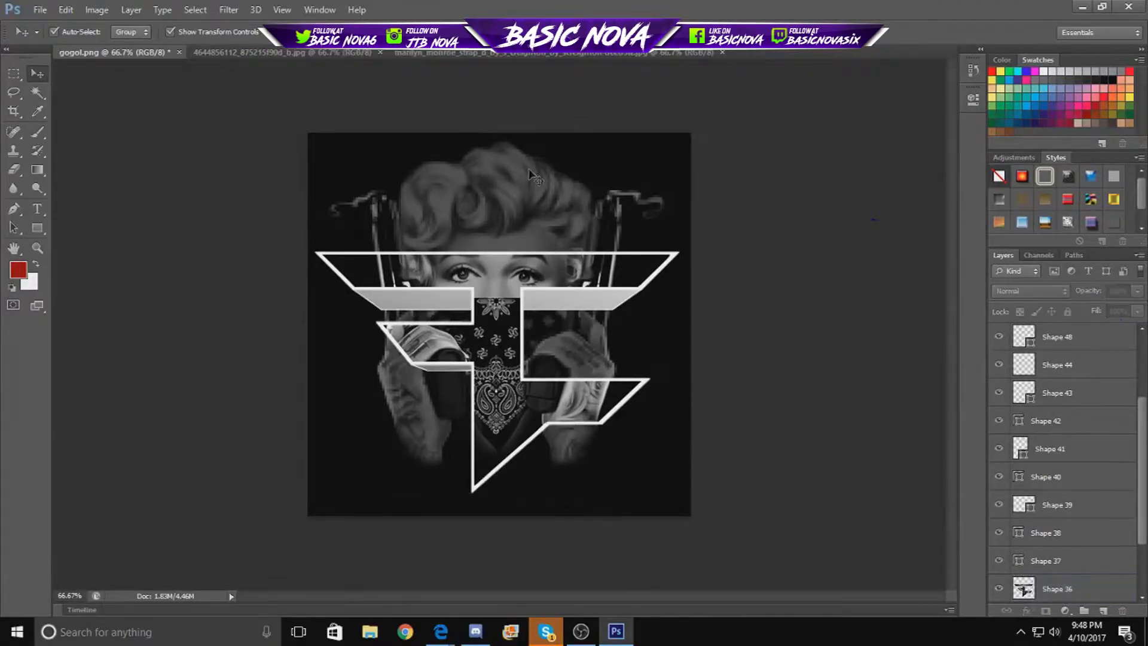
{"action": "left_click", "coordinate": [359, 179]}
{"action": "key", "text": "alt+e"}
{"action": "key", "text": "ctrl+y"}
- Apply Smart Sharpen to the portrait artwork
{"action": "left_click", "coordinate": [229, 10]}
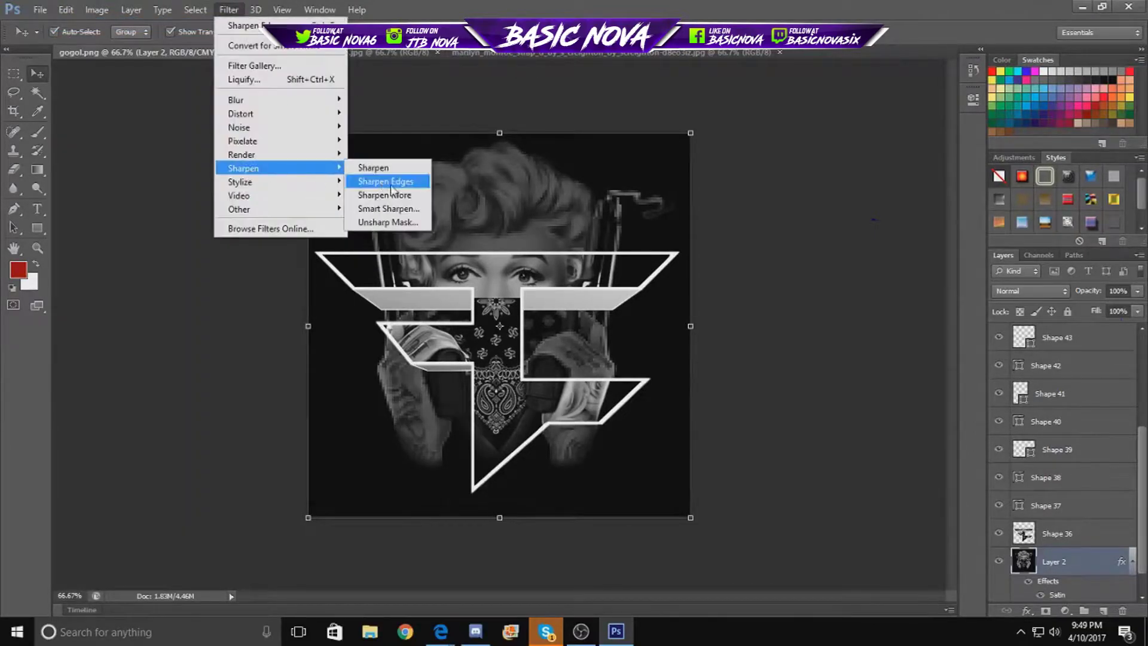
{"action": "left_click", "coordinate": [370, 207]}
{"action": "key", "text": "Return"}
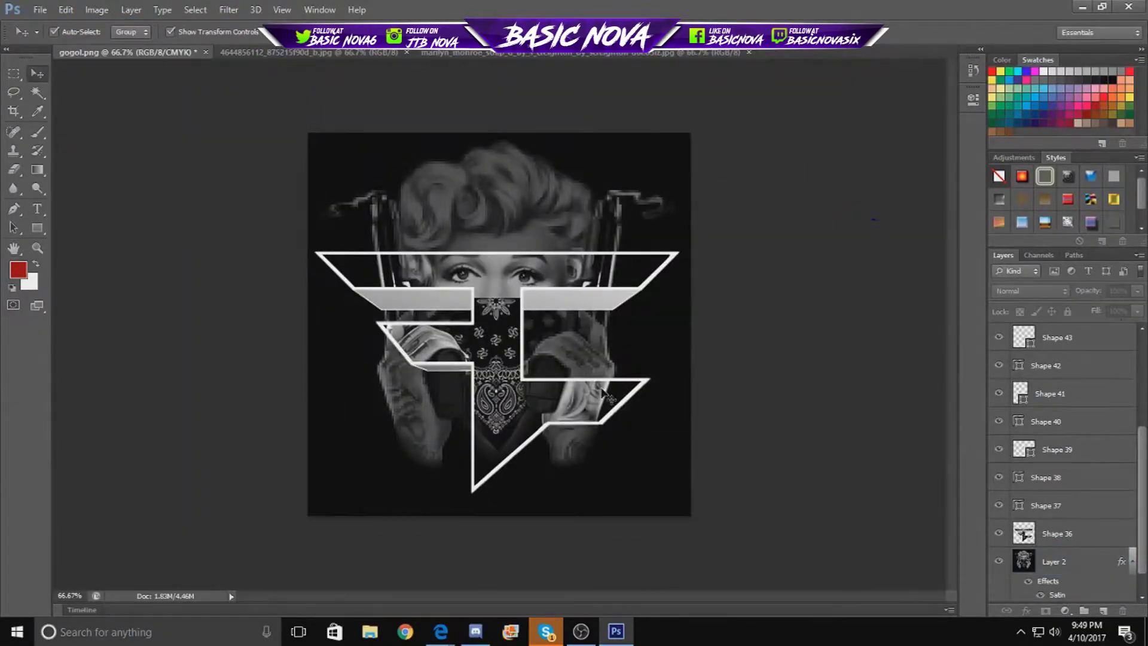
{"action": "scroll", "coordinate": [575, 409], "scroll_direction": "up", "scroll_amount": 2}
{"action": "scroll", "coordinate": [575, 409], "scroll_direction": "up", "scroll_amount": 2}
- Undo the stray red brush stroke and make Layer 2 the working layer
{"action": "key", "text": "b"}
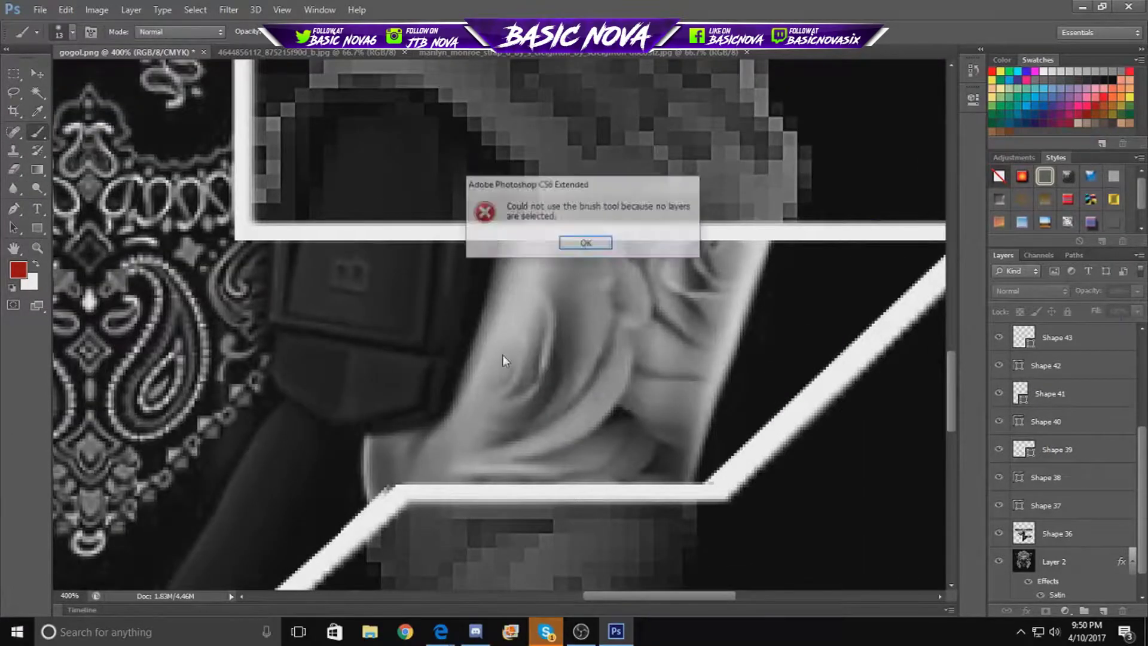
{"action": "key", "text": "ctrl+z"}
{"action": "key", "text": "w"}
{"action": "left_click", "coordinate": [658, 376]}
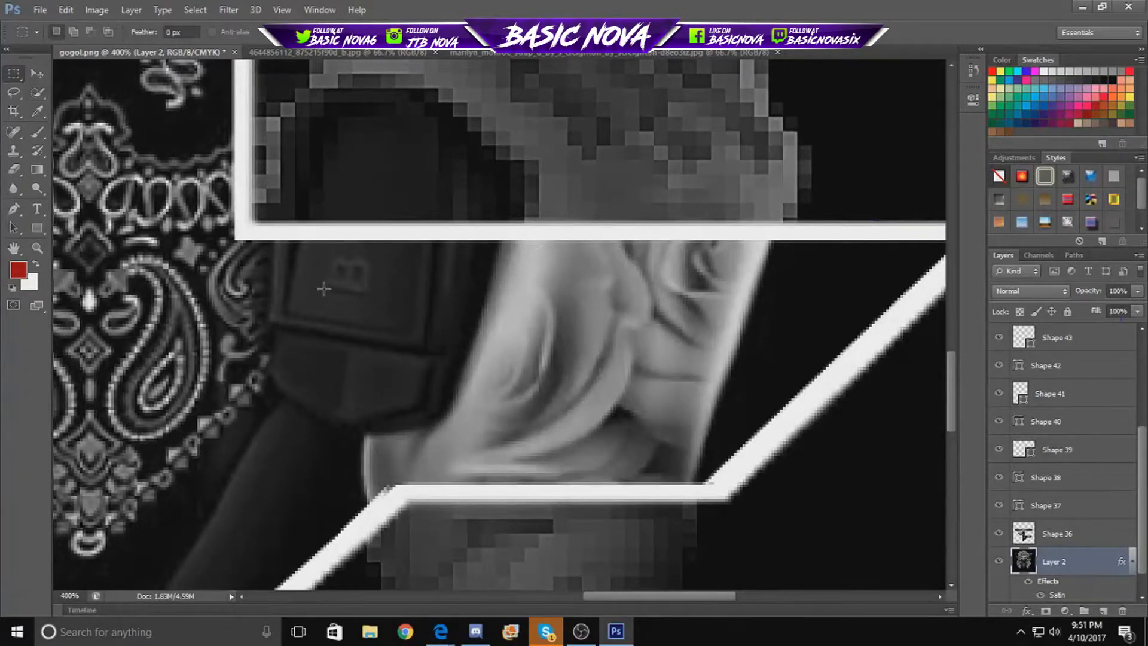
{"action": "left_click", "coordinate": [36, 74]}
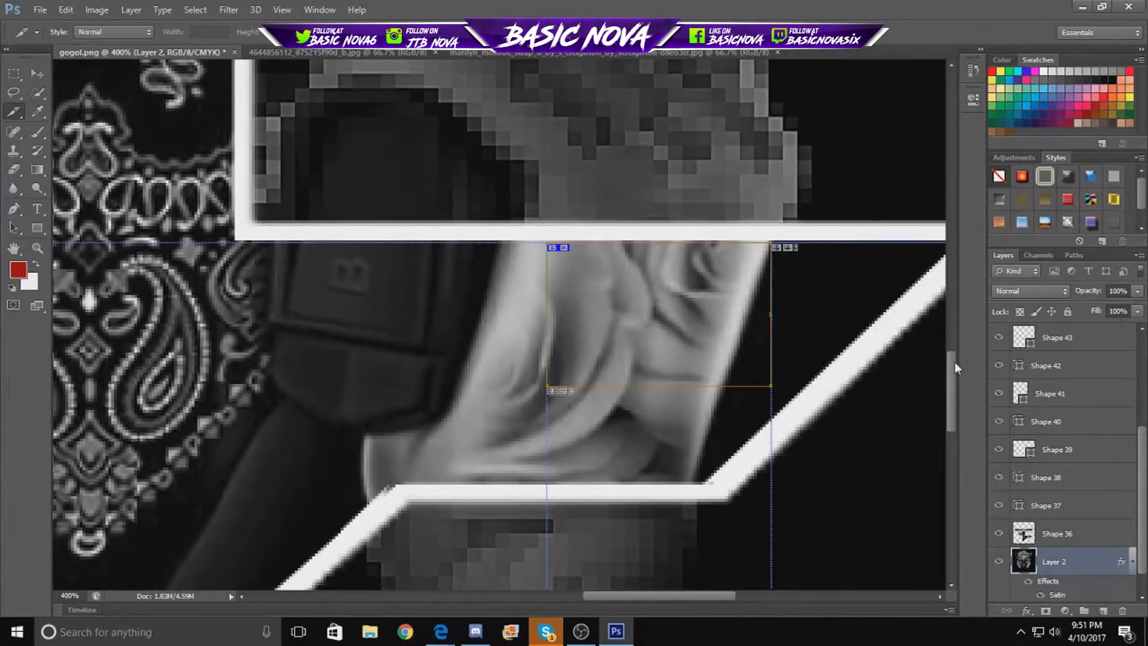
- Check the live stream dashboard, then fit the whole artwork back in view
{"action": "left_click", "coordinate": [441, 631]}
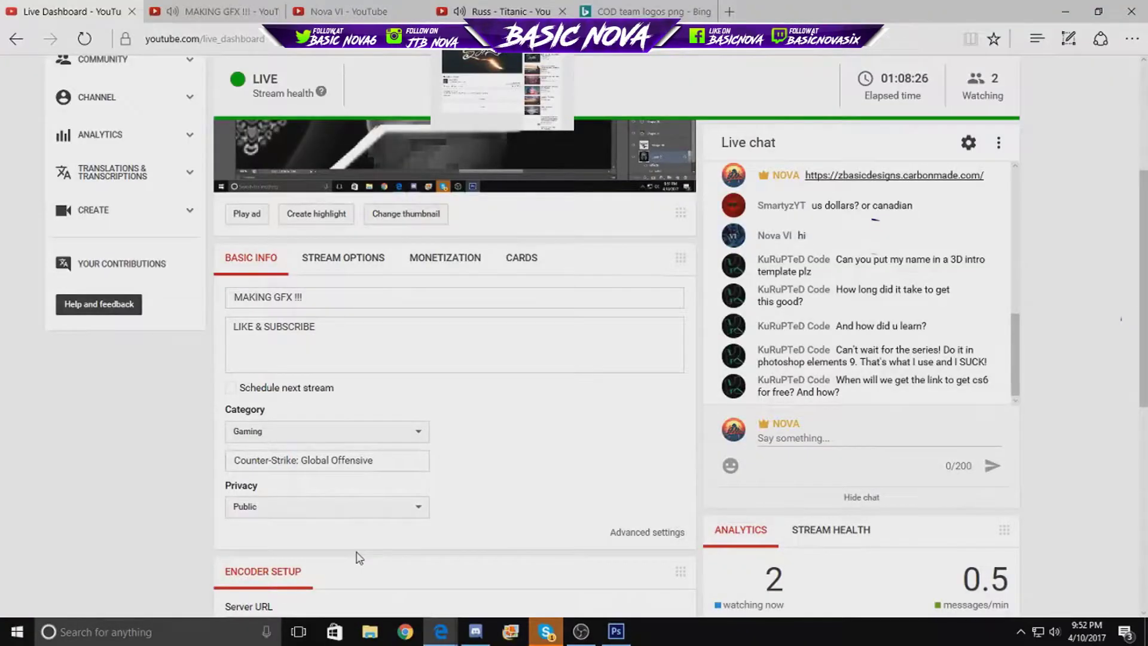
{"action": "key", "text": "alt+Tab"}
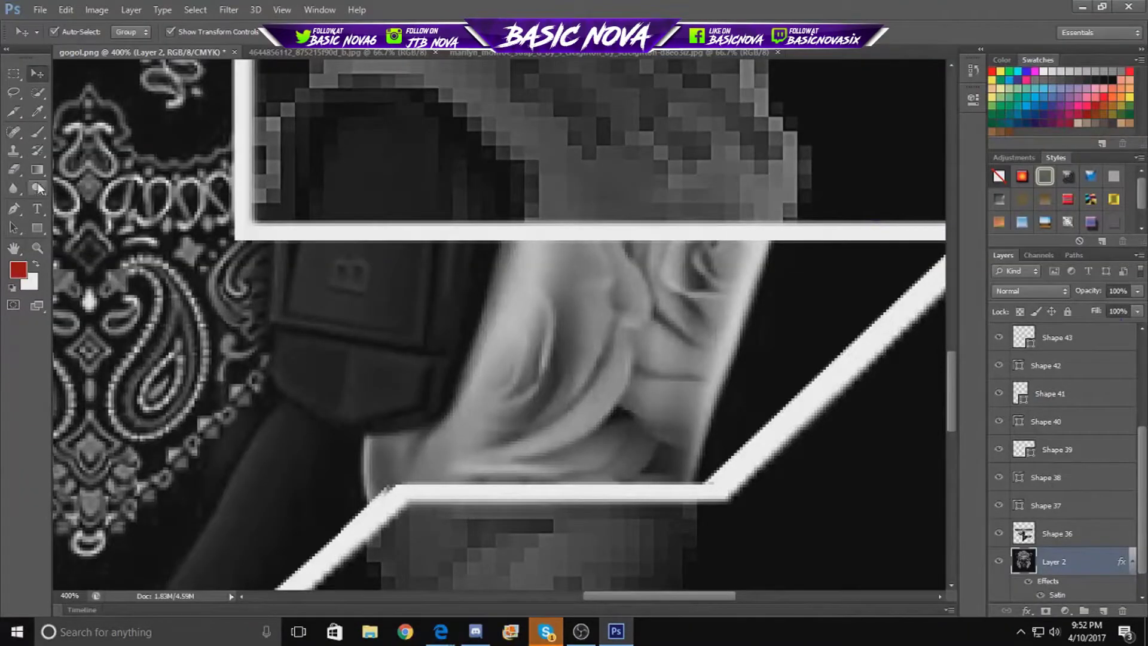
{"action": "key", "text": "alt+Tab"}
{"action": "key", "text": "alt+Tab"}
{"action": "key", "text": "ctrl+minus"}
{"action": "key", "text": "ctrl+minus"}
{"action": "key", "text": "ctrl+minus"}
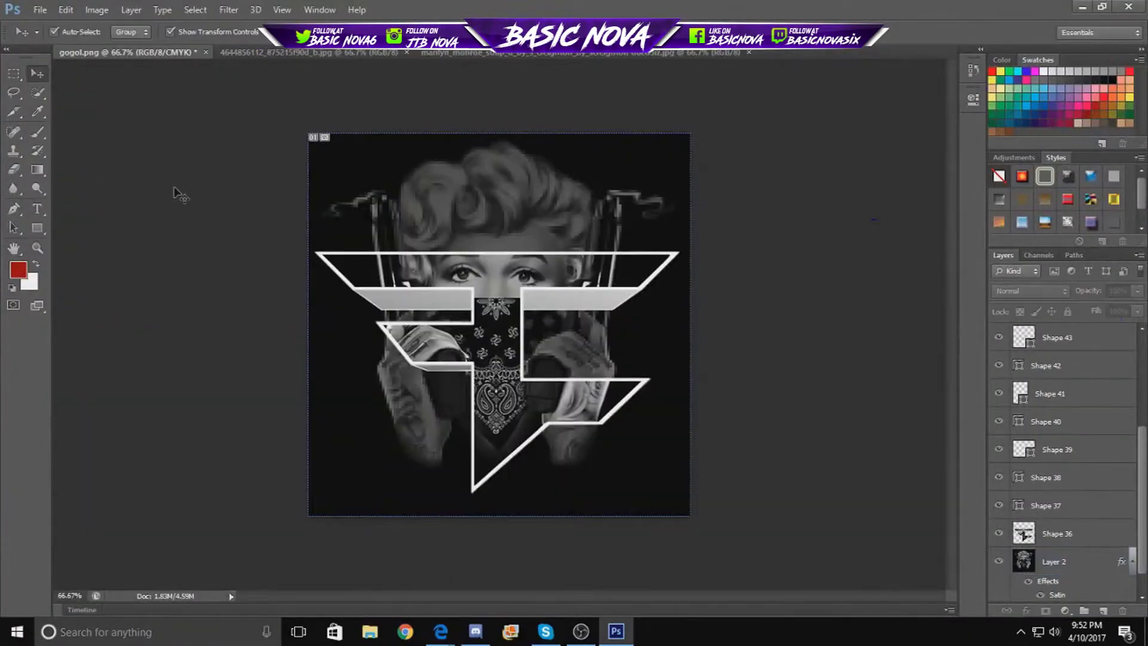
{"action": "left_click", "coordinate": [359, 551]}
- Search Bing Images for 'picture frame png' in a new tab
{"action": "key", "text": "ctrl+t"}
{"action": "type", "text": "picture frame"}
{"action": "key", "text": "Return"}
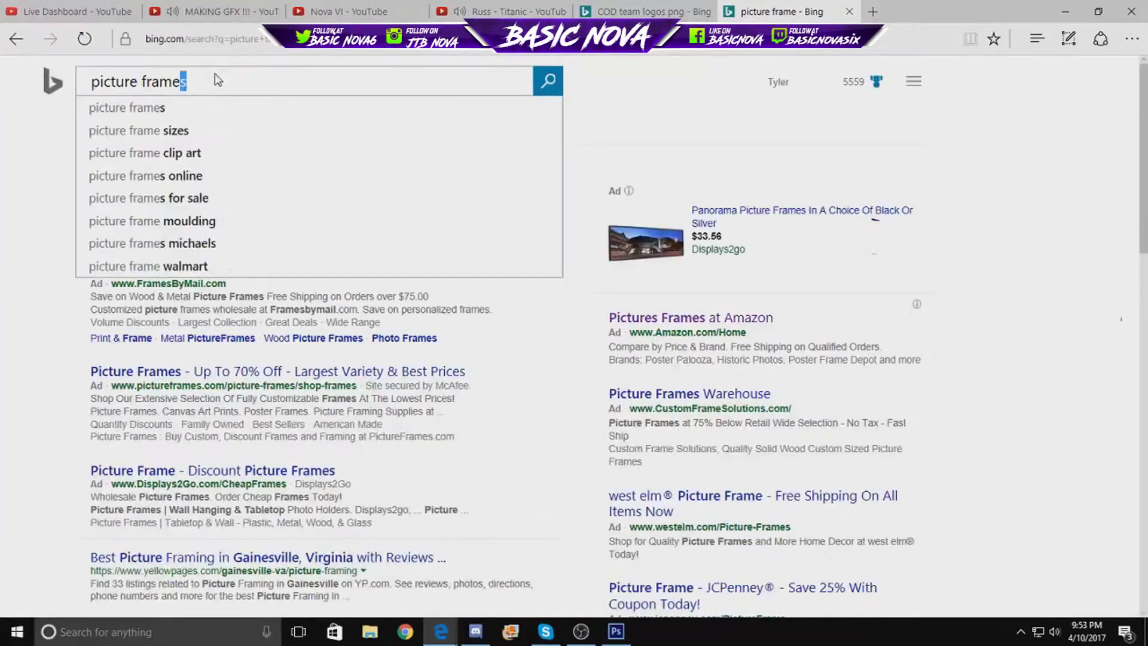
{"action": "type", "text": "png"}
{"action": "key", "text": "Return"}
- Inspect a frame image's options, browse more frame results, then check the YouTube dashboard
{"action": "left_click", "coordinate": [44, 430]}
{"action": "right_click", "coordinate": [770, 308]}
{"action": "key", "text": "Escape"}
{"action": "scroll", "coordinate": [592, 393], "scroll_direction": "down", "scroll_amount": 5}
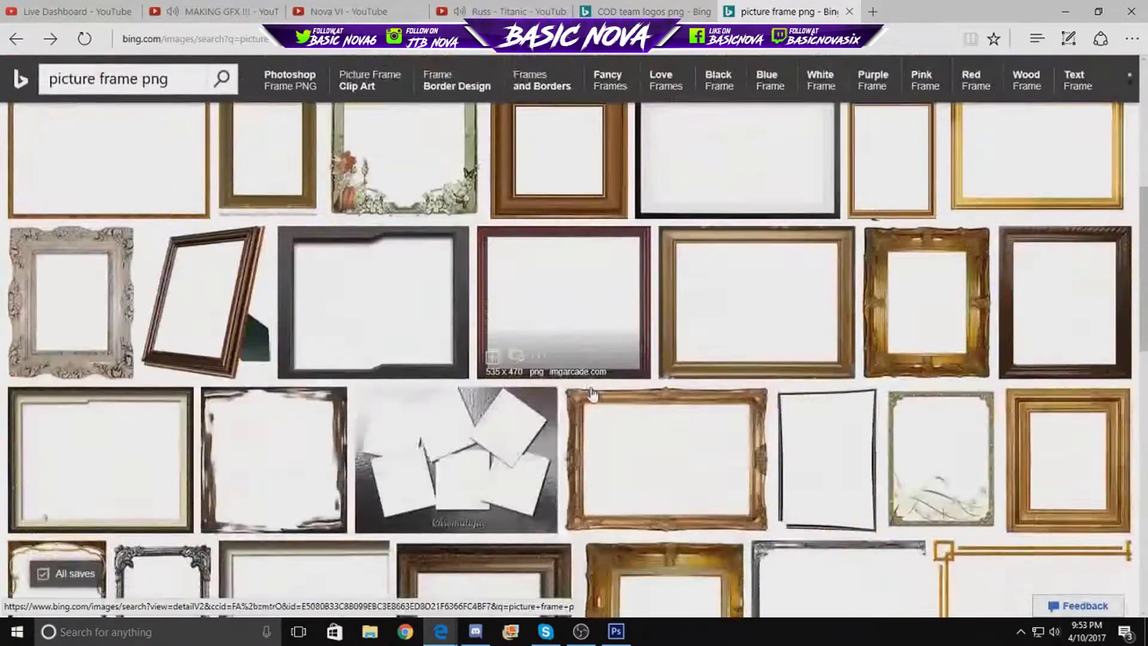
{"action": "scroll", "coordinate": [592, 393], "scroll_direction": "down", "scroll_amount": 3}
{"action": "scroll", "coordinate": [640, 379], "scroll_direction": "down", "scroll_amount": 5}
{"action": "scroll", "coordinate": [671, 428], "scroll_direction": "down", "scroll_amount": 5}
{"action": "scroll", "coordinate": [671, 436], "scroll_direction": "down", "scroll_amount": 5}
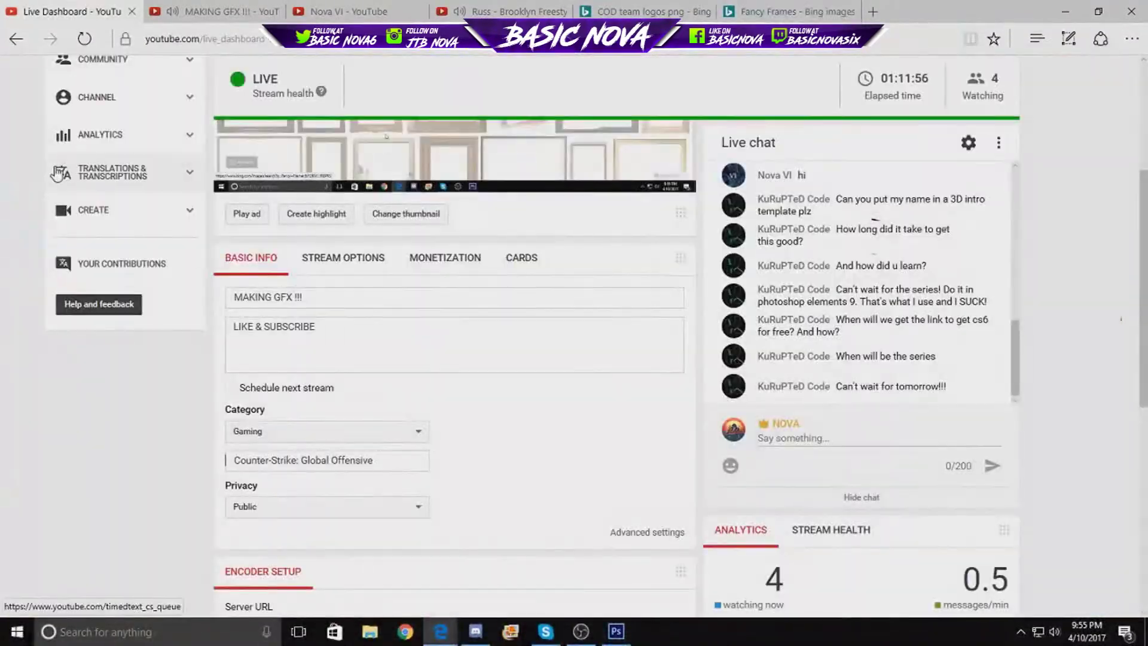
{"action": "left_click", "coordinate": [364, 454]}
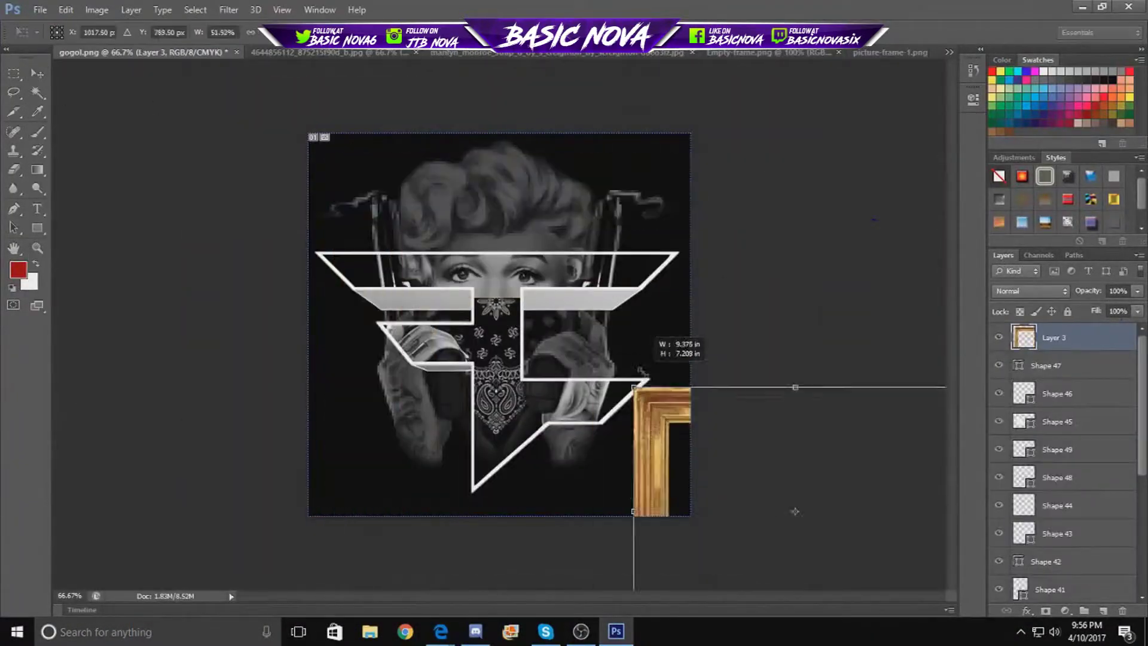
- Scale the placed frame to slightly overfill the canvas and preview the Graphic Pen filter
{"action": "left_click_drag", "start_coordinate": [641, 370], "coordinate": [684, 338]}
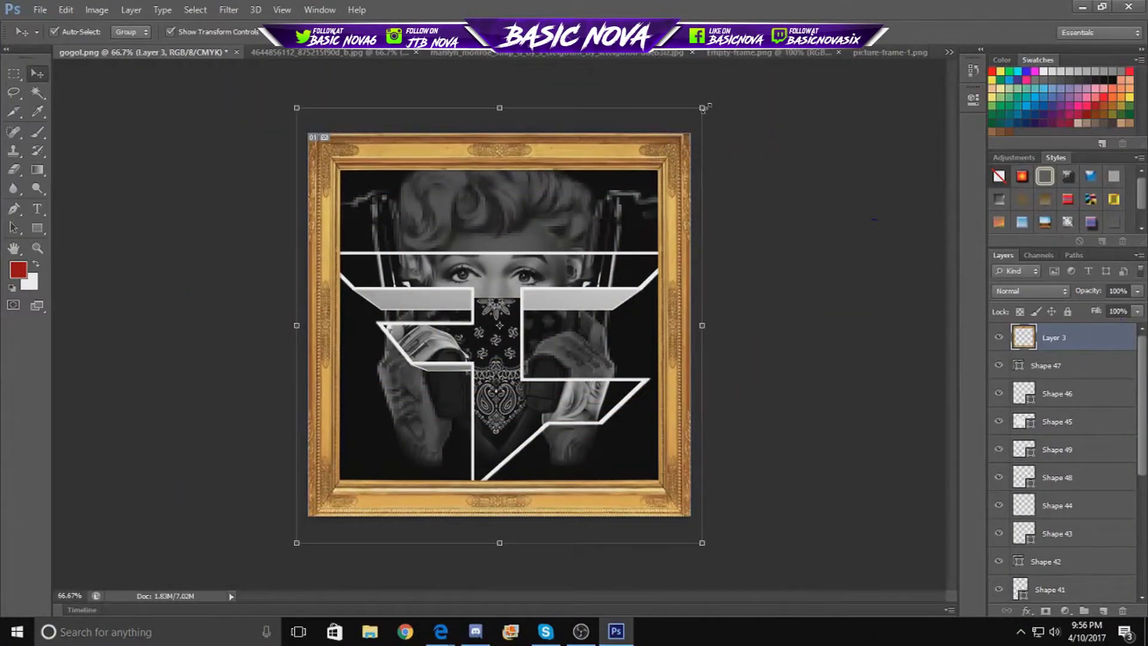
{"action": "left_click_drag", "start_coordinate": [499, 553], "coordinate": [501, 567]}
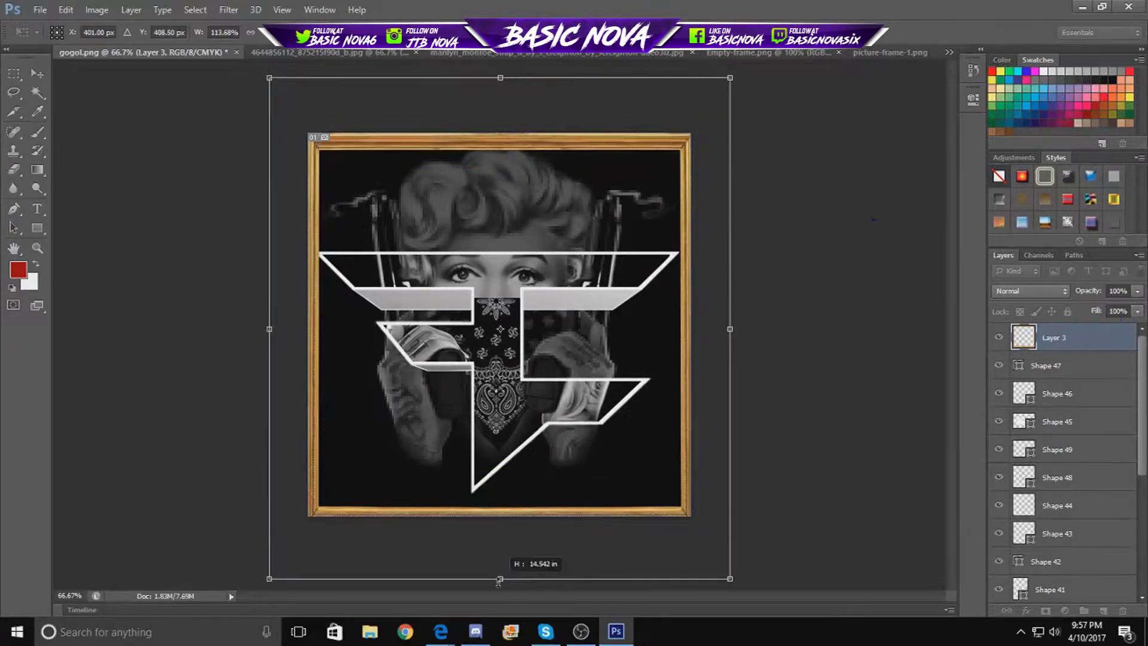
{"action": "key", "text": "Return"}
{"action": "left_click", "coordinate": [229, 9]}
{"action": "left_click", "coordinate": [264, 64]}
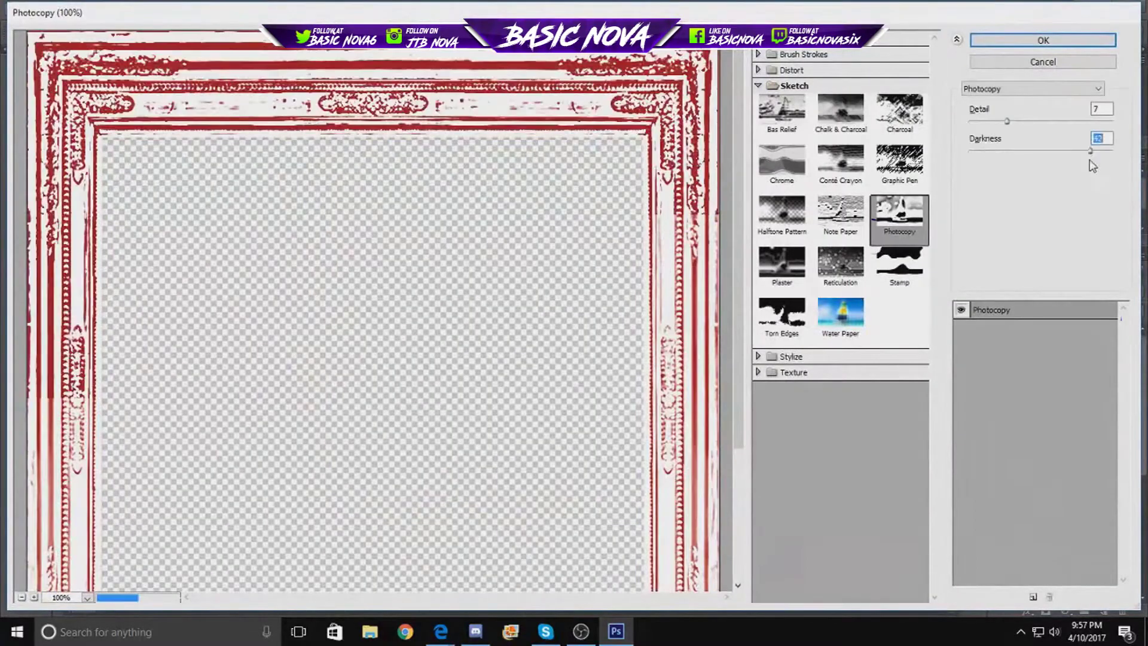
{"action": "left_click", "coordinate": [900, 159]}
{"action": "left_click", "coordinate": [1043, 40]}
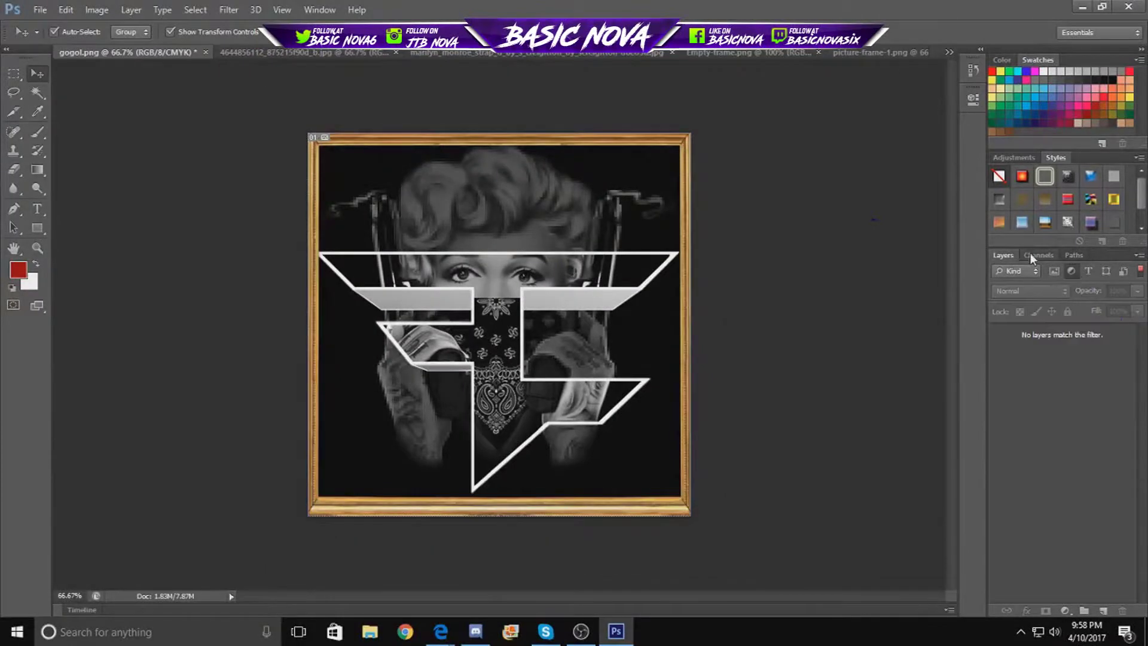
- Grey the frame with a Black & White adjustment layer and create a new Untitled-1 document
{"action": "left_click", "coordinate": [1070, 338]}
{"action": "left_click", "coordinate": [1013, 157]}
{"action": "left_click", "coordinate": [1070, 206]}
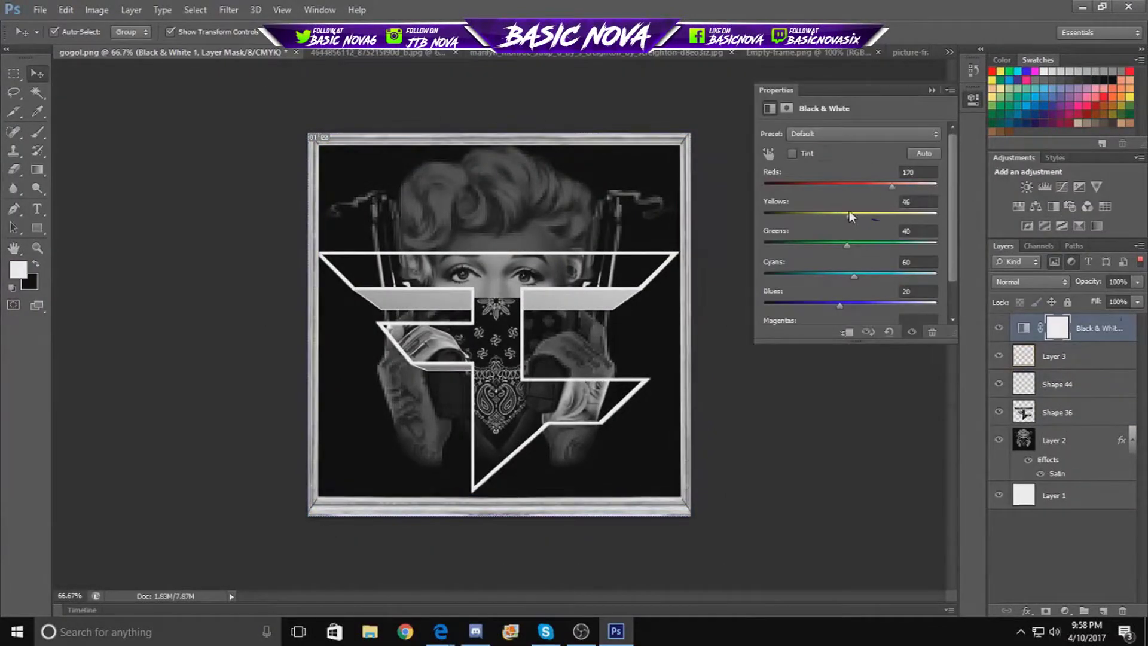
{"action": "left_click", "coordinate": [1053, 356]}
{"action": "key", "text": "ctrl+t"}
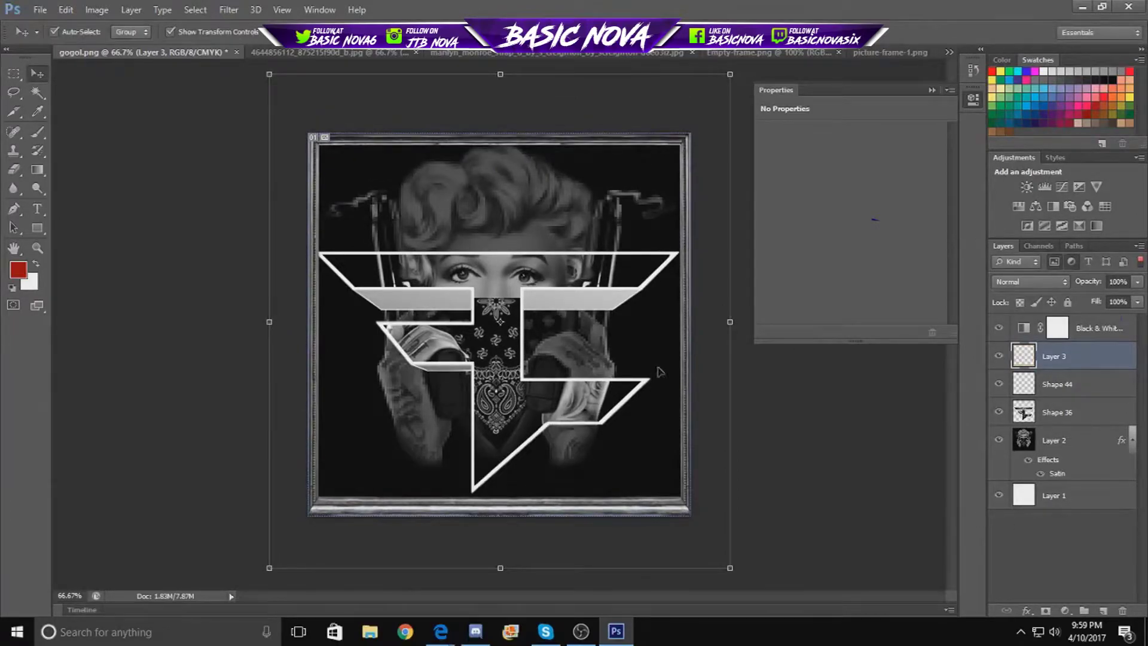
{"action": "key", "text": "ctrl+n"}
{"action": "key", "text": "Return"}
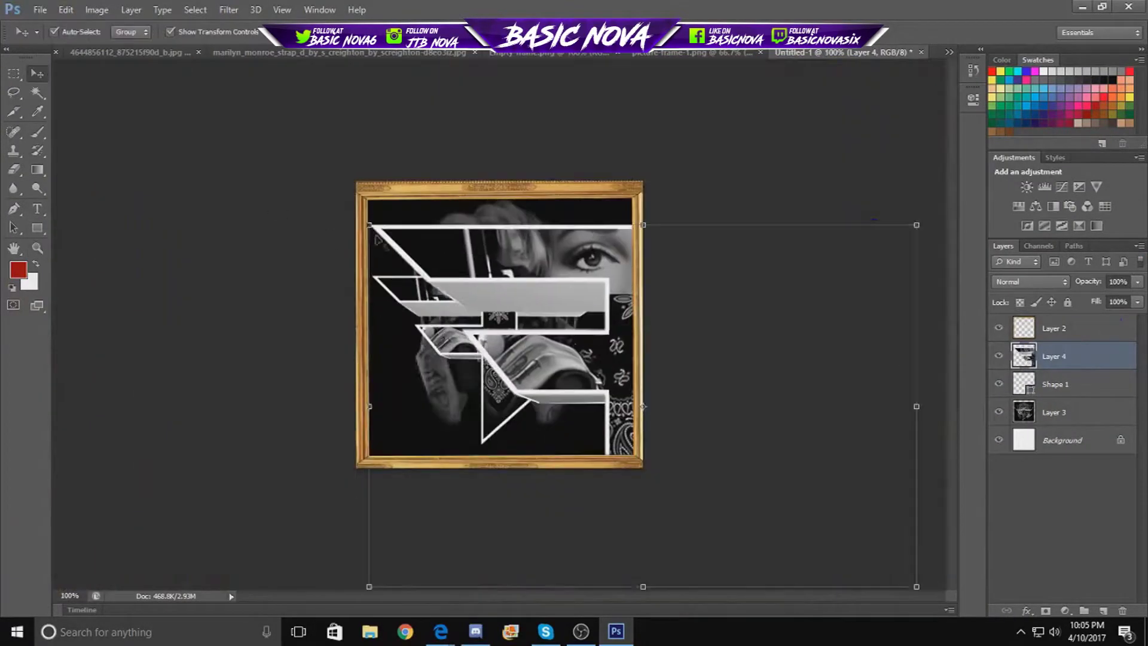
- Move the logo layer, then zoom into Untitled-1 and duplicate the upper logo bar layer
{"action": "left_click_drag", "start_coordinate": [378, 240], "coordinate": [519, 503]}
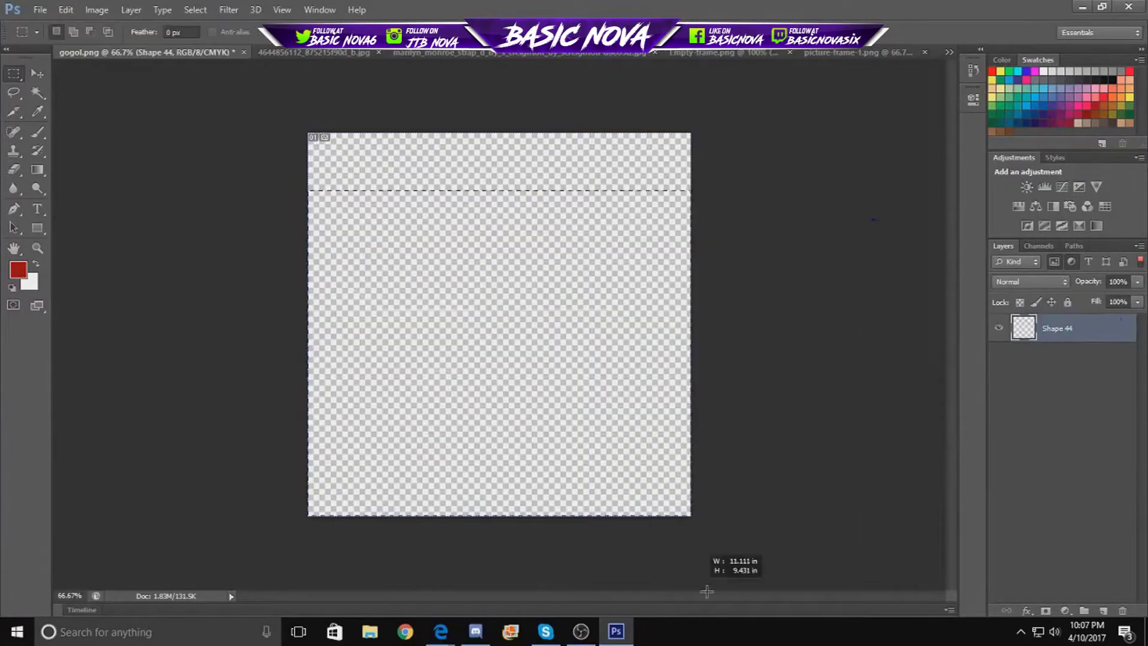
{"action": "left_click", "coordinate": [736, 138]}
{"action": "key", "text": "ctrl+plus"}
{"action": "key", "text": "ctrl+plus"}
{"action": "key", "text": "ctrl+plus"}
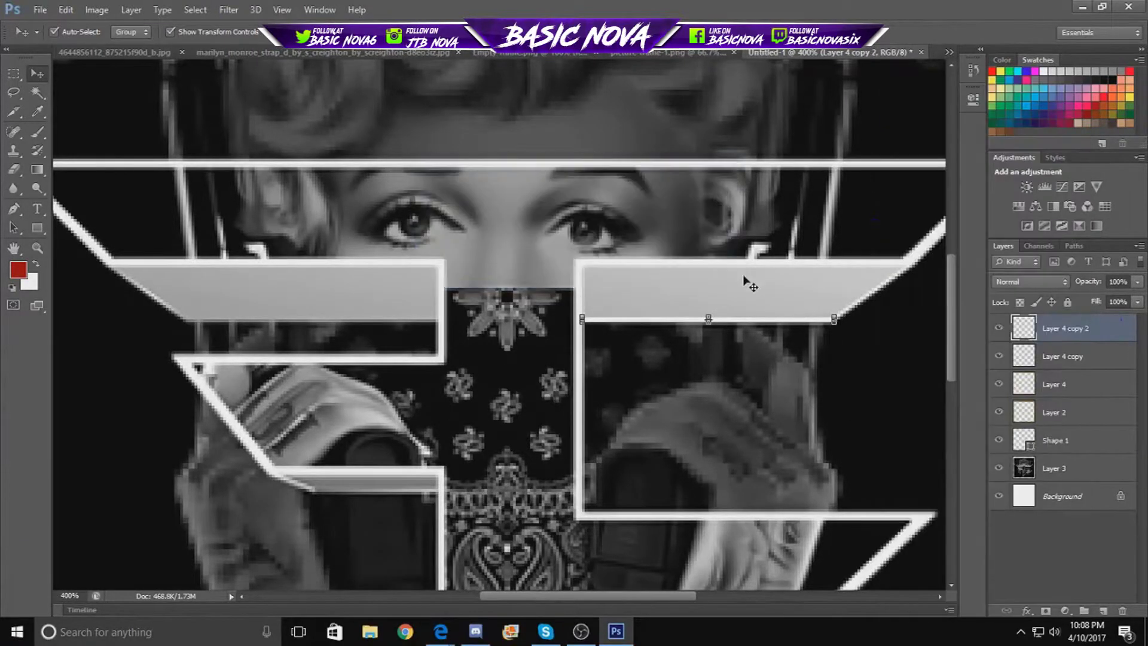
{"action": "left_click", "coordinate": [632, 325], "text": "alt"}
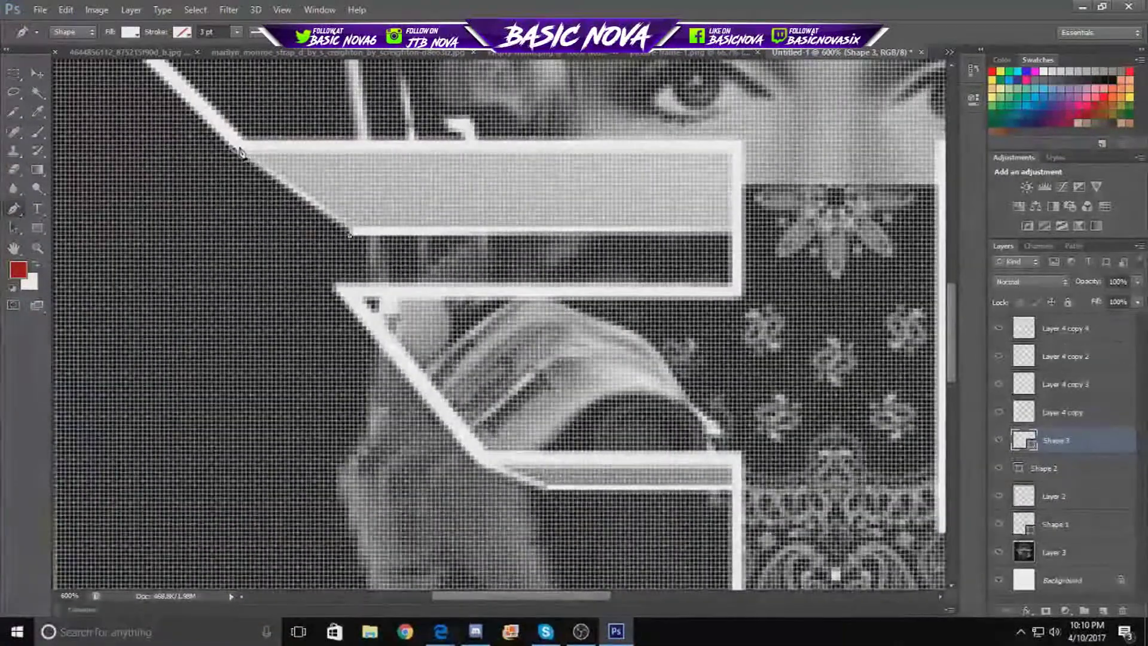
- Zoom out to the whole framed image and slightly resize the gold frame on Layer 2
{"action": "left_click", "coordinate": [339, 242]}
{"action": "key", "text": "z"}
{"action": "key", "text": "ctrl+1"}
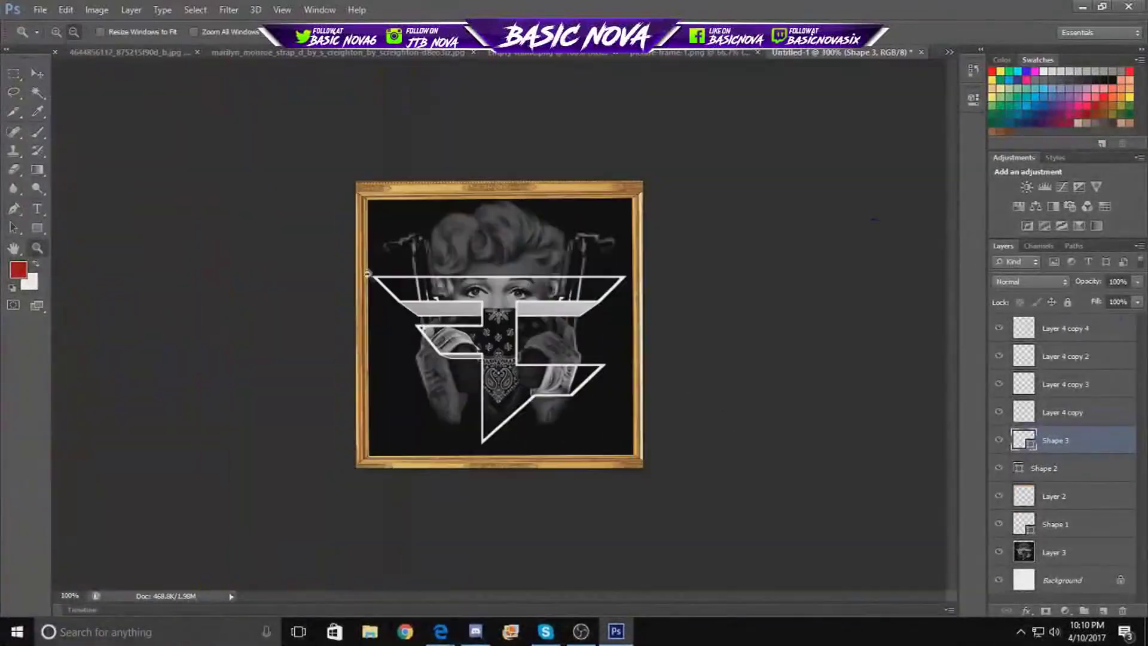
{"action": "key", "text": "ctrl+t"}
{"action": "left_click_drag", "start_coordinate": [309, 324], "coordinate": [315, 324]}
{"action": "key", "text": "Return"}
- Scale the Marilyn artwork Layer 3 to fill the frame's width and height
{"action": "left_click", "coordinate": [1053, 552]}
{"action": "key", "text": "ctrl+t"}
{"action": "mouse_move", "coordinate": [682, 150]}
{"action": "left_mouse_down"}
{"action": "mouse_move", "coordinate": [639, 181]}
{"action": "mouse_move", "coordinate": [780, 108]}
{"action": "left_mouse_up"}
{"action": "left_click_drag", "start_coordinate": [551, 108], "coordinate": [504, 197]}
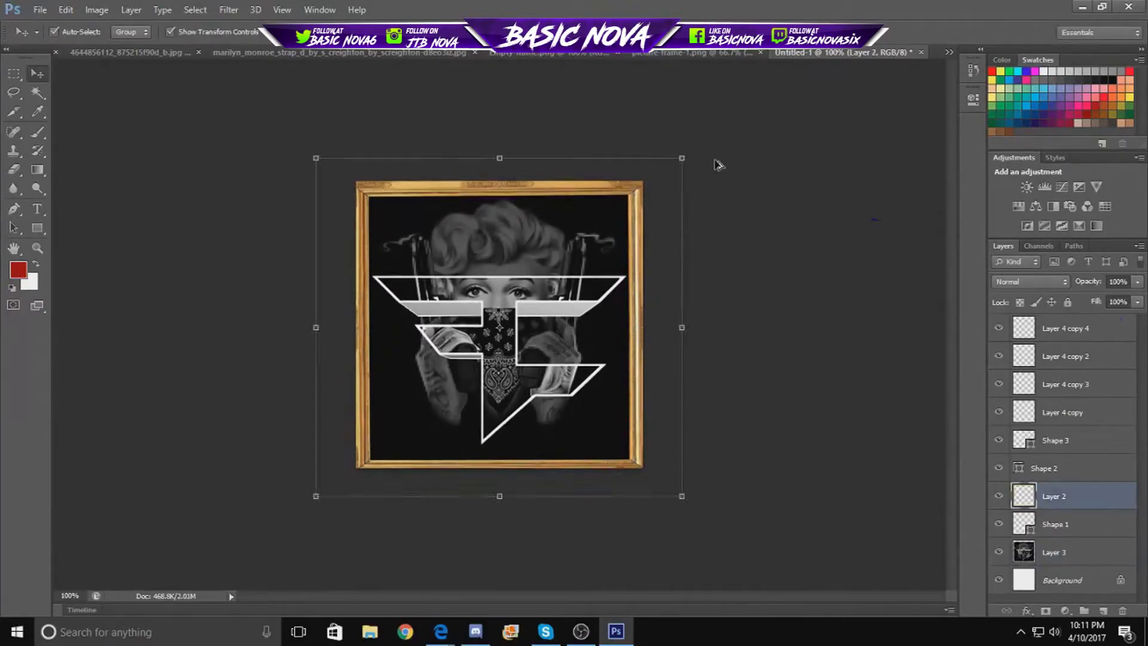
{"action": "key", "text": "Return"}
{"action": "left_click", "coordinate": [738, 266]}
{"action": "key", "text": "Return"}
- Merge the artwork layers, including Shape 3, into a single layer
{"action": "left_click", "coordinate": [1054, 439]}
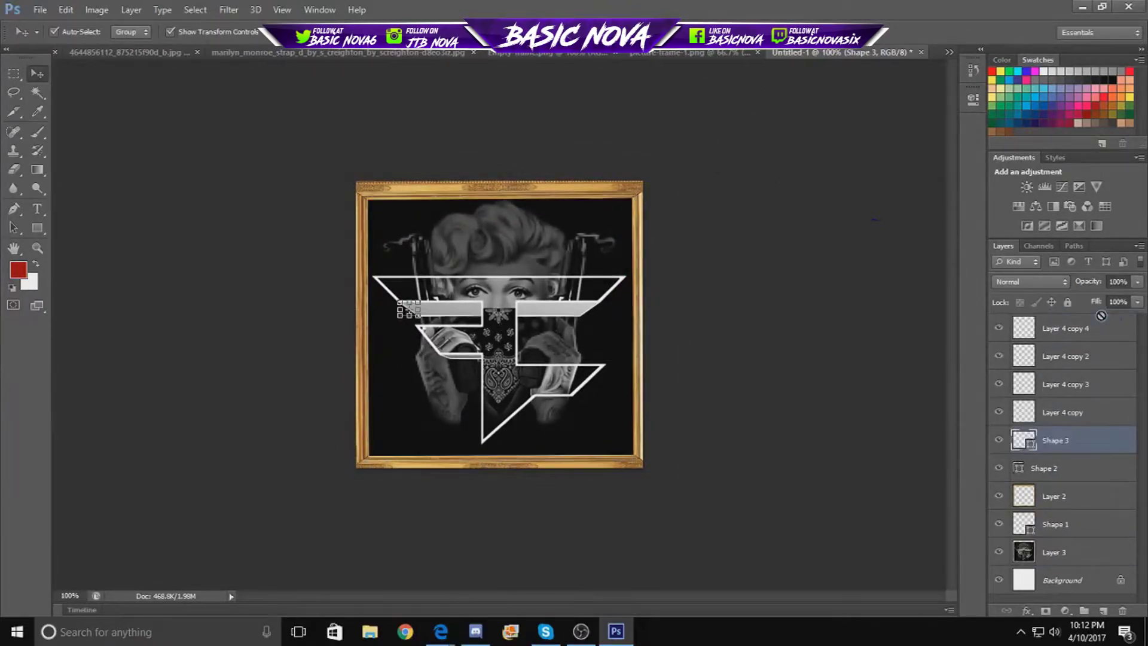
{"action": "left_click", "coordinate": [1054, 328], "text": "shift"}
{"action": "key", "text": "ctrl+e"}
{"action": "key", "text": "ctrl+t"}
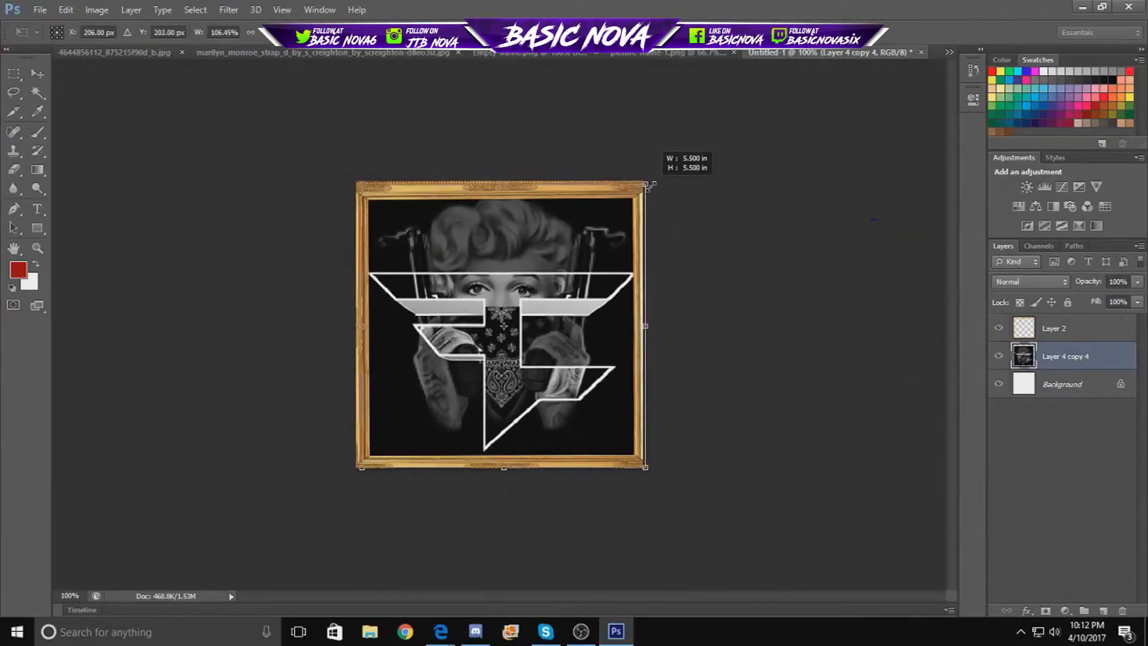
{"action": "key", "text": "Return"}
- Shrink the frame on Layer 2 slightly inward
{"action": "left_click", "coordinate": [1054, 328]}
{"action": "key", "text": "ctrl+t"}
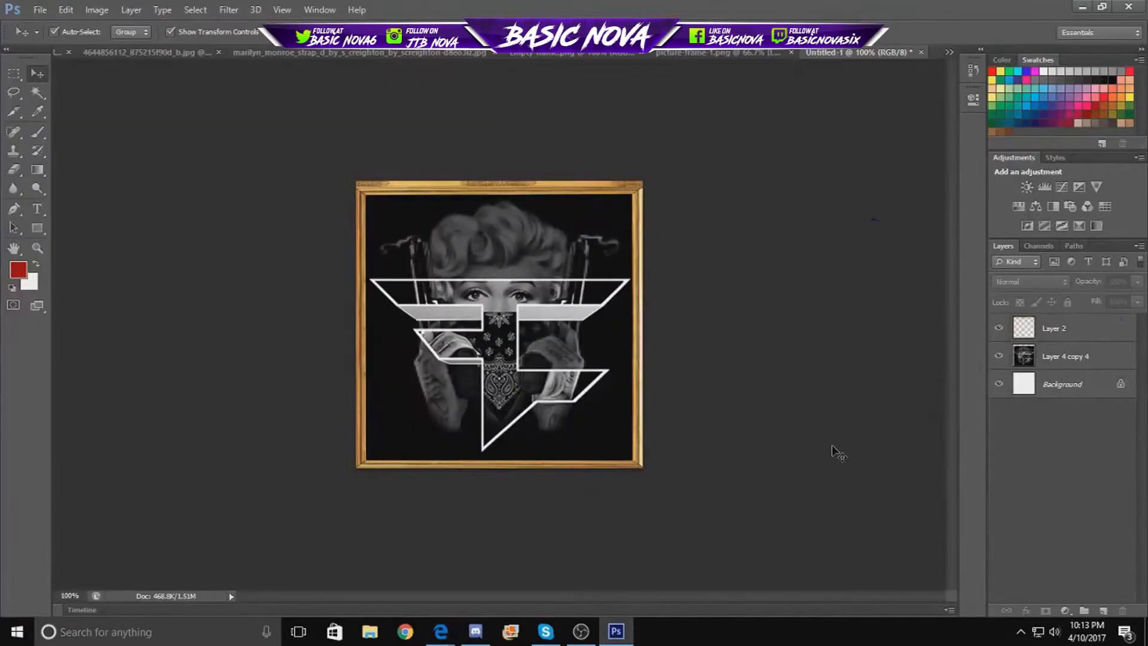
{"action": "left_click_drag", "start_coordinate": [688, 157], "coordinate": [680, 162]}
{"action": "key", "text": "Return"}
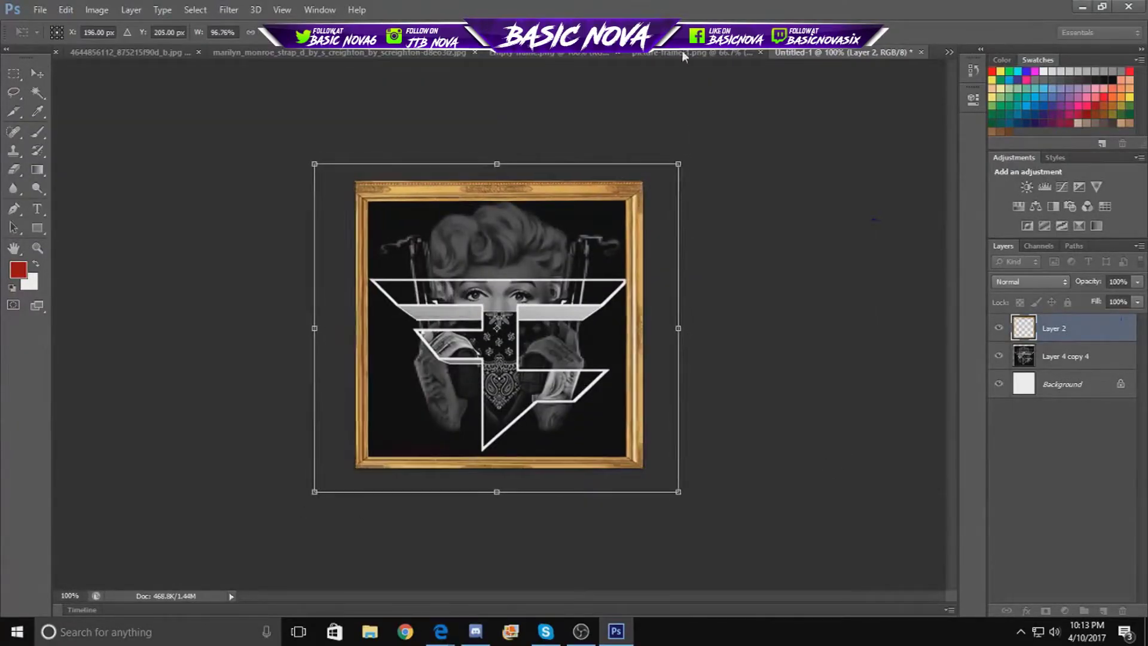
- Enlarge the Marilyn photo to fill the frame's opening and commit the frame transform
{"action": "left_click", "coordinate": [1054, 356]}
{"action": "key", "text": "ctrl+t"}
{"action": "left_click_drag", "start_coordinate": [626, 205], "coordinate": [672, 164]}
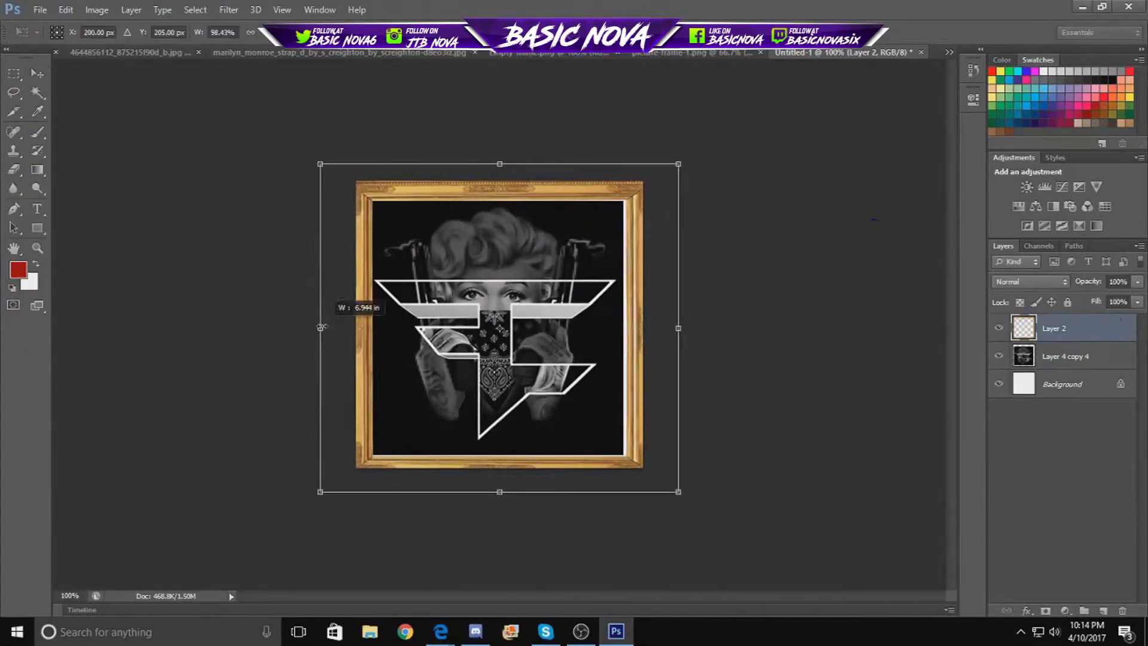
{"action": "key", "text": "Return"}
{"action": "left_click", "coordinate": [629, 191]}
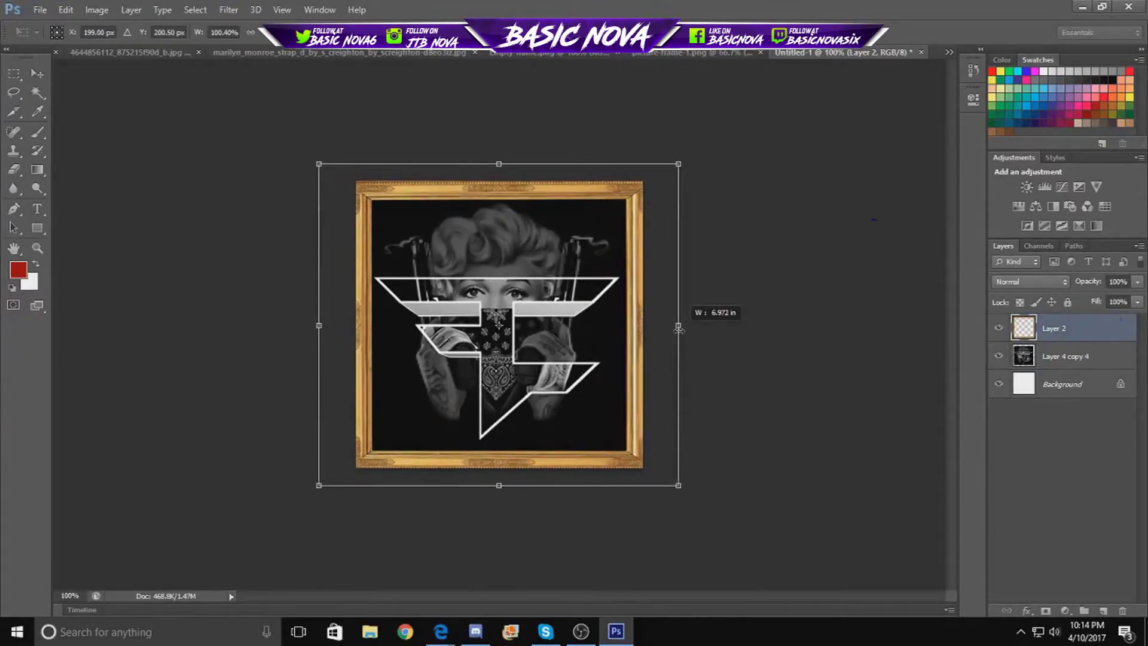
{"action": "key", "text": "Return"}
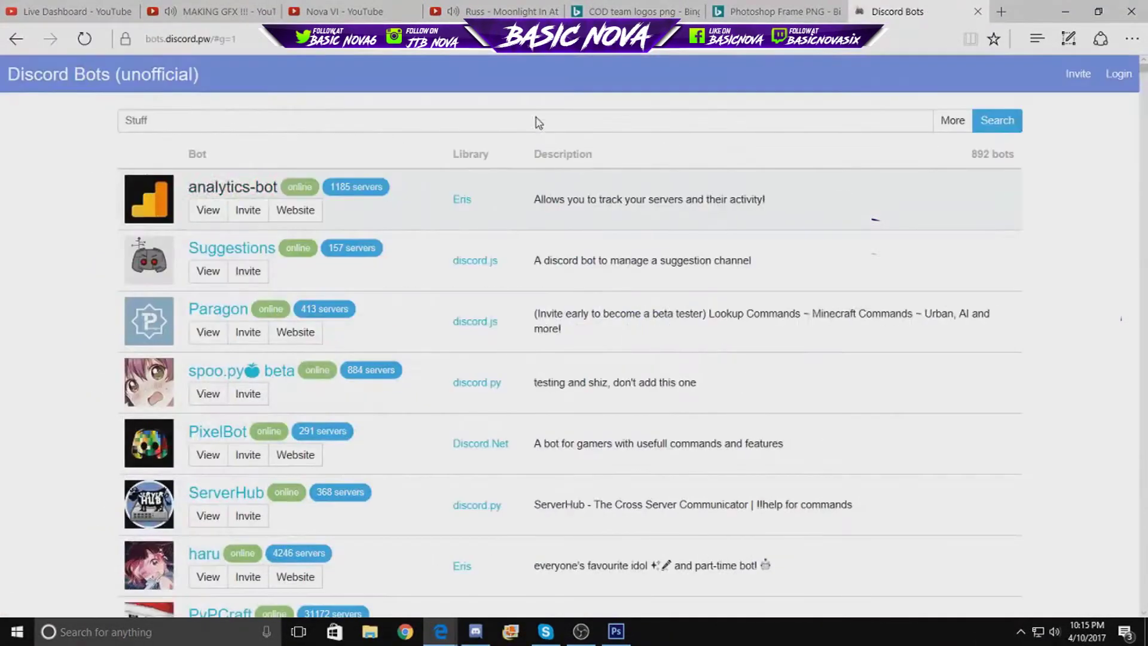
- Enter 'Dayno' in the bot search field and zoom in on the frame's bottom
{"action": "left_click", "coordinate": [538, 123]}
{"action": "type", "text": "Dayno"}
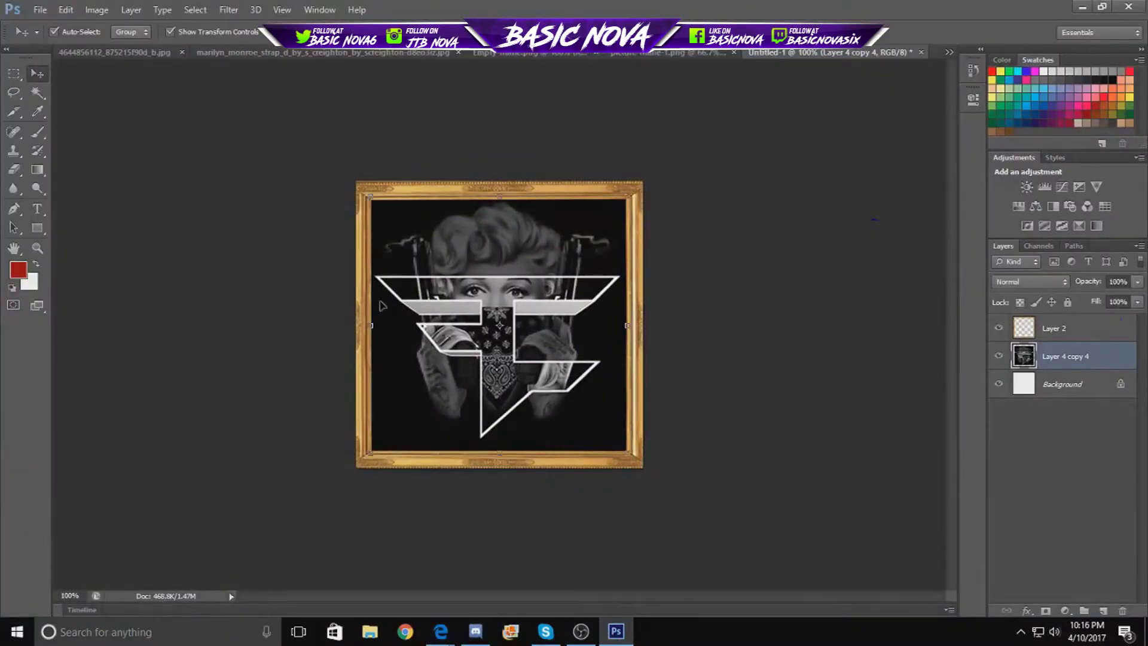
{"action": "triple_click", "coordinate": [483, 496]}
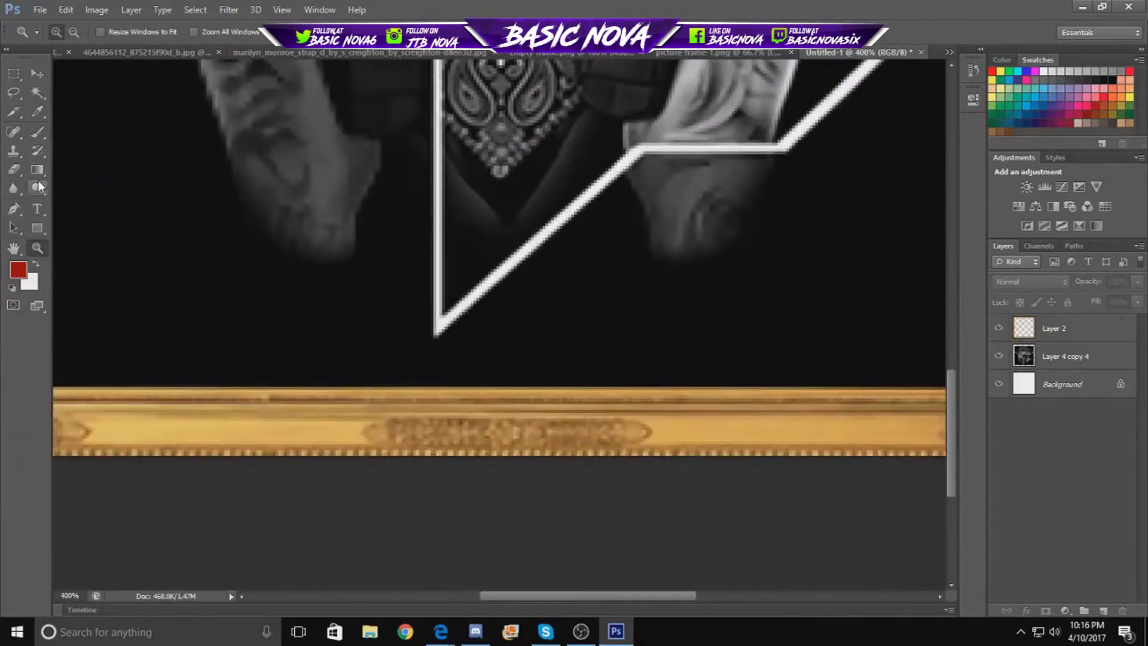
{"action": "left_click", "coordinate": [13, 151]}
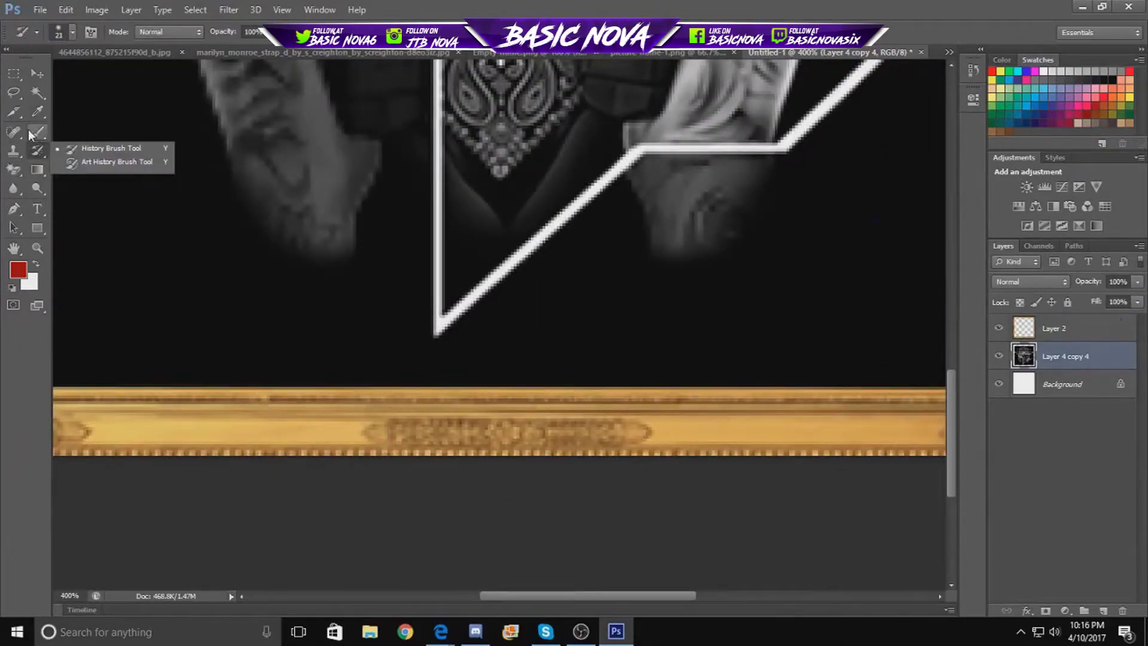
- Open the SwagyTracks channel's video uploads in Edge, then return to Photoshop
{"action": "left_click", "coordinate": [441, 631]}
{"action": "left_click", "coordinate": [343, 299]}
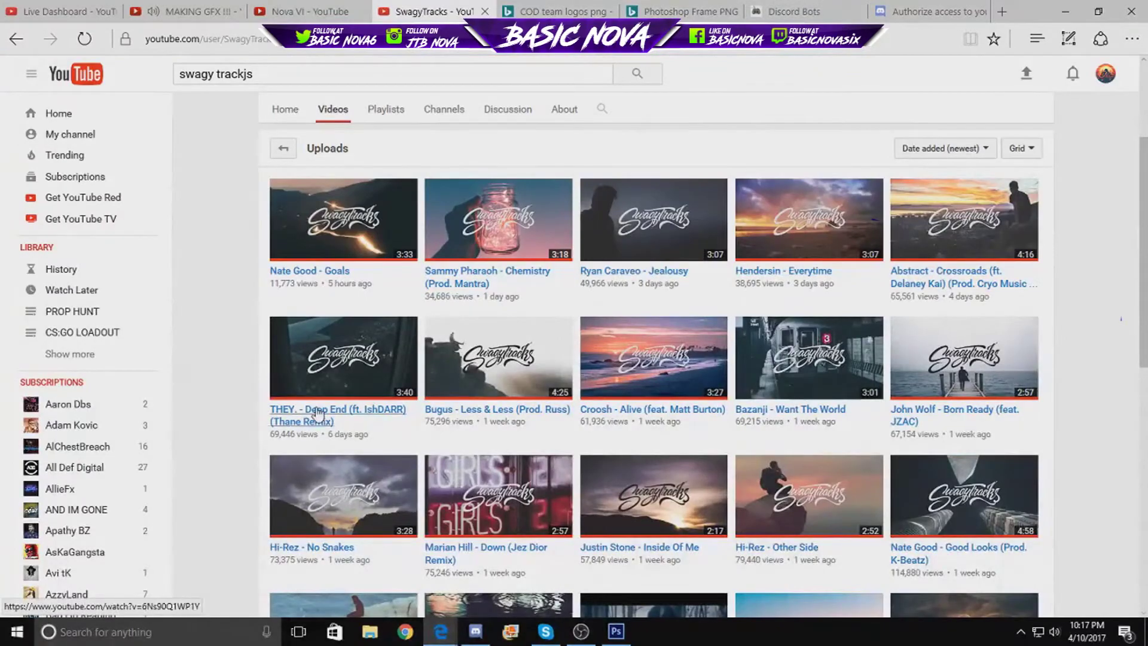
{"action": "key", "text": "alt+Tab"}
- Erase the plaque engraving on Layer 2 to white with the Eraser in Brush mode
{"action": "left_click", "coordinate": [76, 167]}
{"action": "left_click", "coordinate": [155, 32]}
{"action": "left_click", "coordinate": [149, 45]}
{"action": "left_click", "coordinate": [1064, 329]}
{"action": "left_click_drag", "start_coordinate": [383, 426], "coordinate": [608, 426]}
{"action": "left_click_drag", "start_coordinate": [441, 430], "coordinate": [400, 430]}
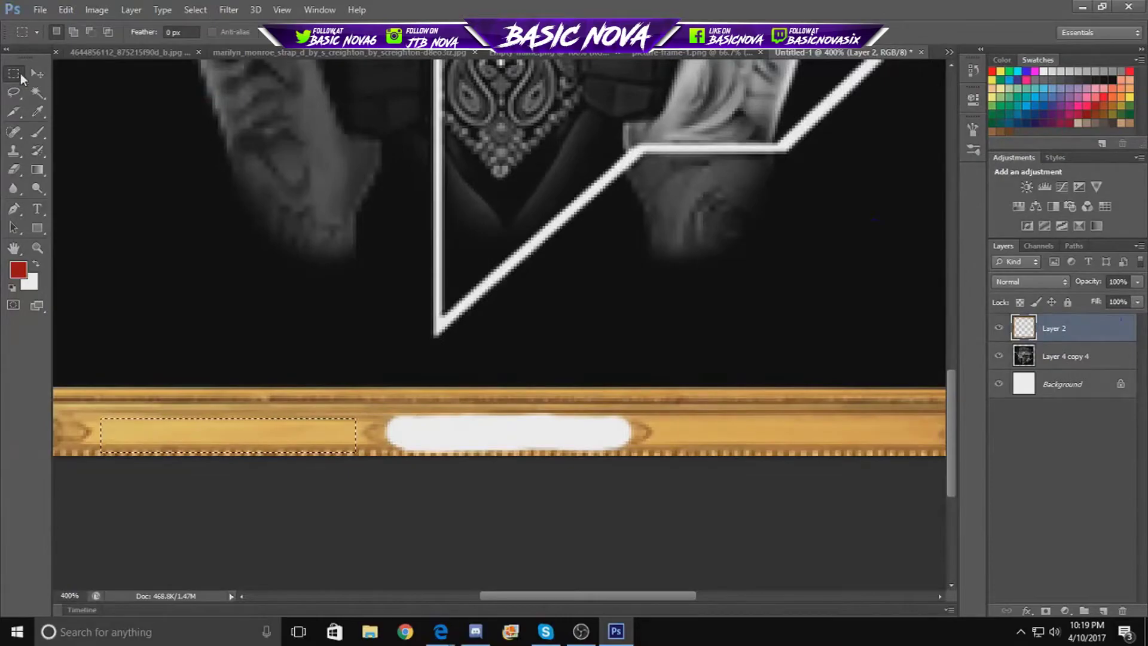
- Copy a plain gold strip onto its own layer to cover the white patch
{"action": "key", "text": "ctrl+j"}
{"action": "key", "text": "v"}
{"action": "left_click_drag", "start_coordinate": [229, 453], "coordinate": [510, 445]}
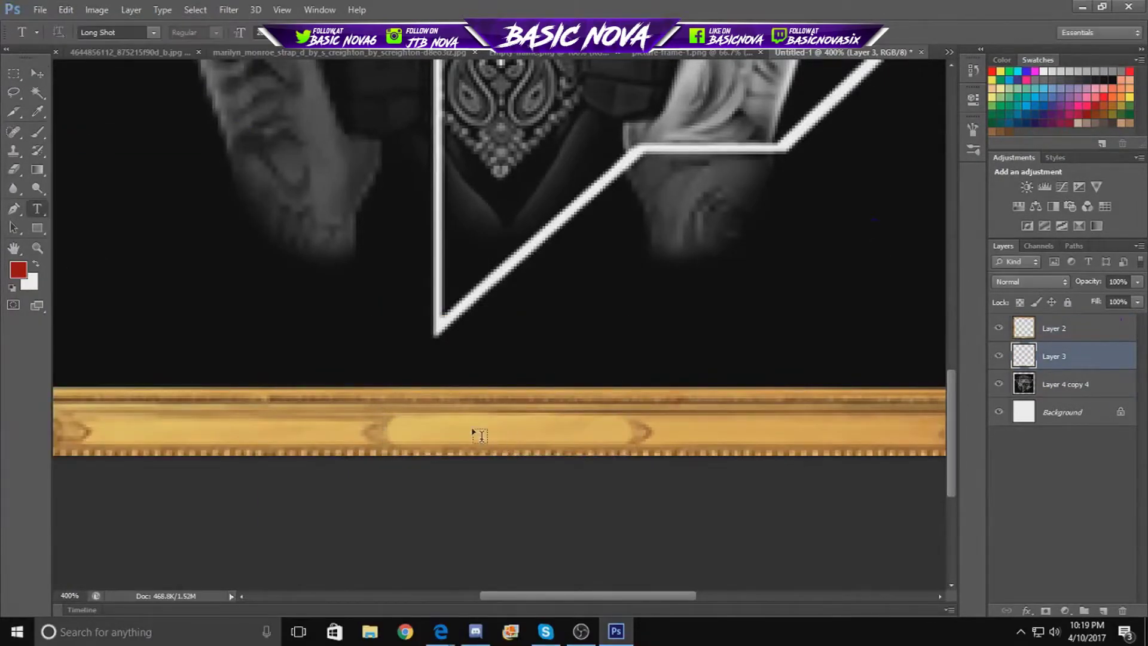
- Add NOVA text on the plaque in the Blacksword font, scaled to fit
{"action": "left_click", "coordinate": [472, 429]}
{"action": "left_click", "coordinate": [153, 33]}
{"action": "scroll", "coordinate": [225, 457], "scroll_direction": "down", "scroll_amount": 5}
{"action": "scroll", "coordinate": [225, 457], "scroll_direction": "down", "scroll_amount": 5}
{"action": "scroll", "coordinate": [209, 299], "scroll_direction": "up", "scroll_amount": 10}
{"action": "scroll", "coordinate": [209, 277], "scroll_direction": "up", "scroll_amount": 1}
{"action": "left_click", "coordinate": [209, 277]}
{"action": "left_click_drag", "start_coordinate": [586, 412], "coordinate": [567, 410]}
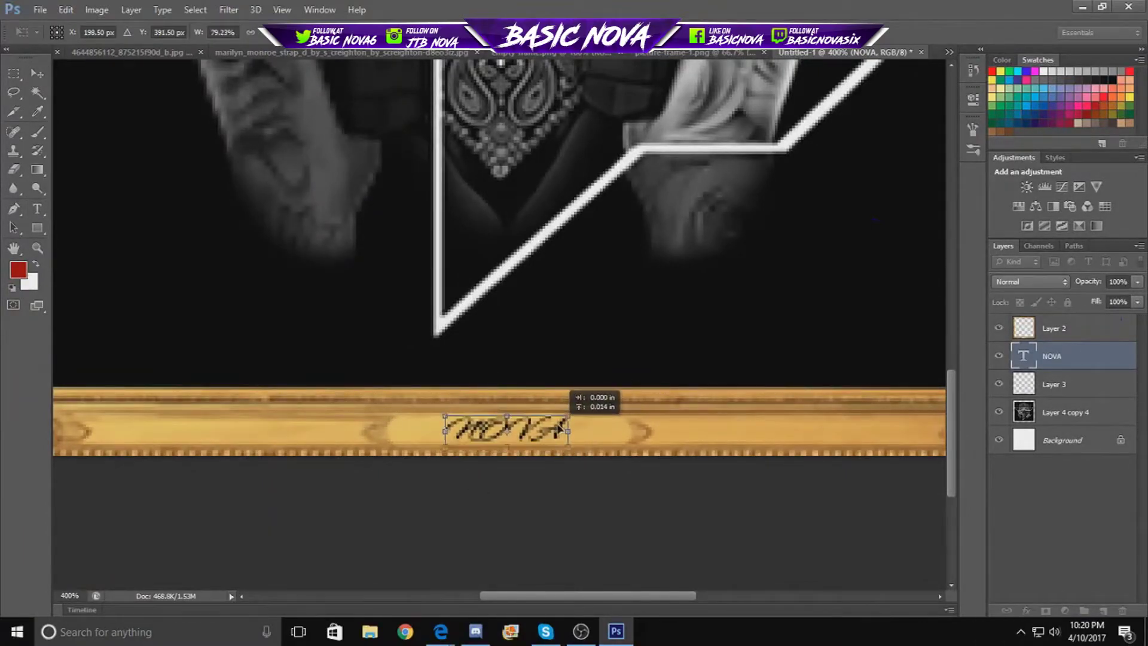
{"action": "key", "text": "Return"}
{"action": "left_click", "coordinate": [756, 505]}
- Give NOVA a black Stroke layer style, then zoom out to the whole artwork
{"action": "double_click", "coordinate": [1103, 360]}
{"action": "left_click", "coordinate": [725, 381]}
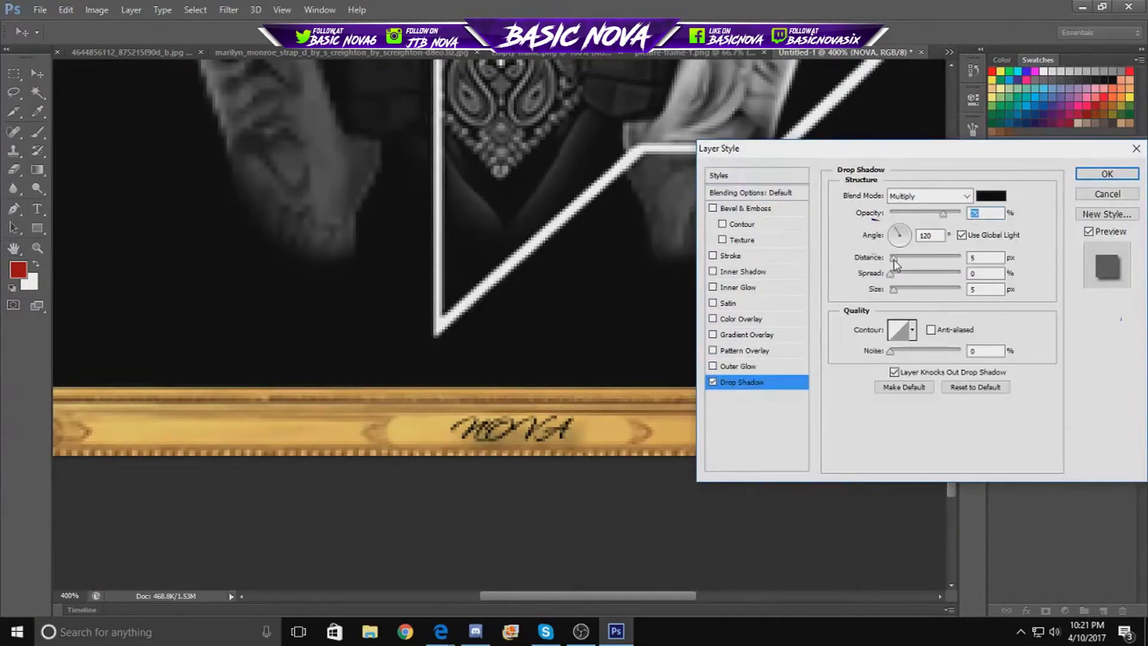
{"action": "left_click", "coordinate": [713, 382]}
{"action": "left_click", "coordinate": [729, 255]}
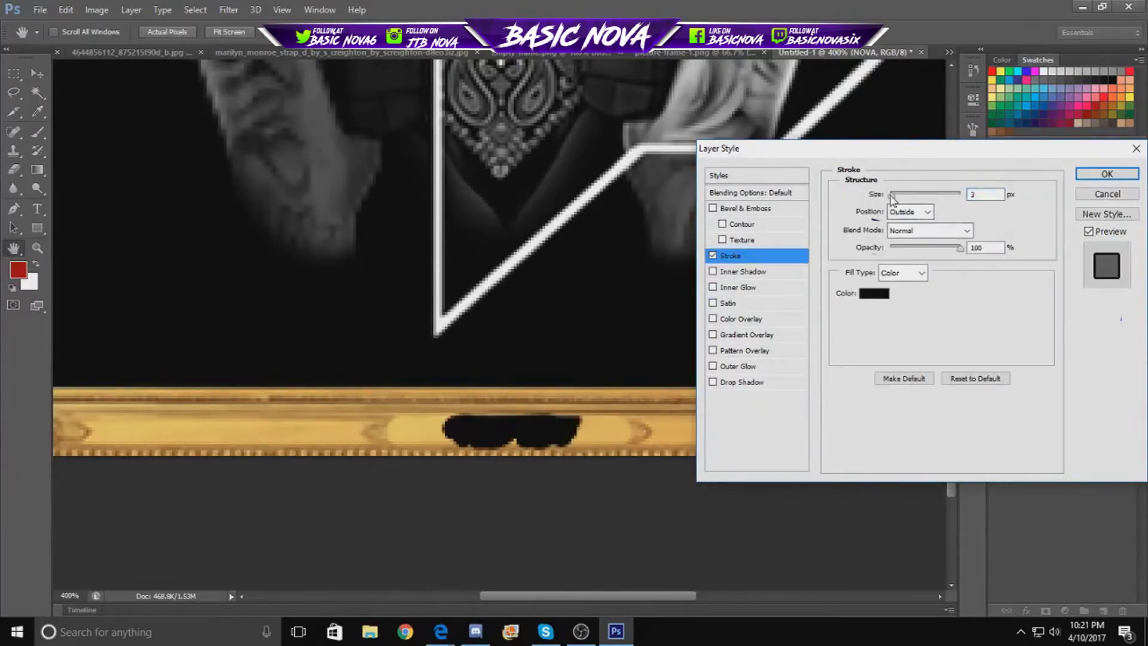
{"action": "key", "text": "Return"}
{"action": "key", "text": "z"}
{"action": "key", "text": "ctrl+1"}
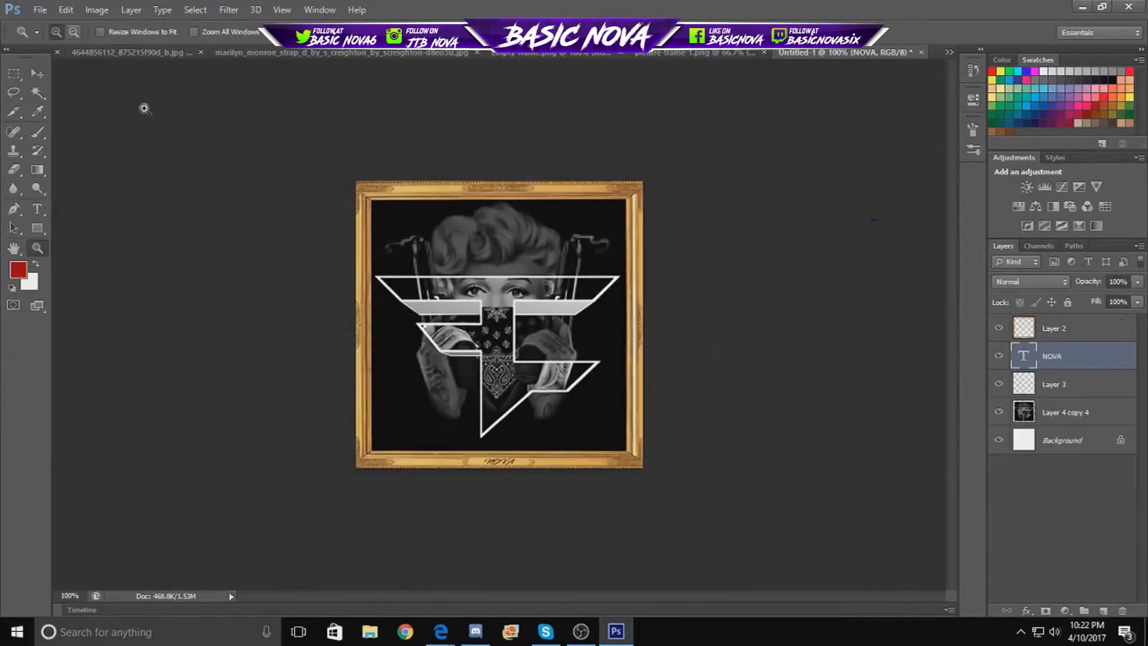
- Zoom in on the NOVA plaque, then back out to the whole artwork
{"action": "left_click", "coordinate": [493, 462]}
{"action": "left_click", "coordinate": [493, 461]}
{"action": "key", "text": "v"}
{"action": "key", "text": "z"}
{"action": "key", "text": "ctrl+1"}
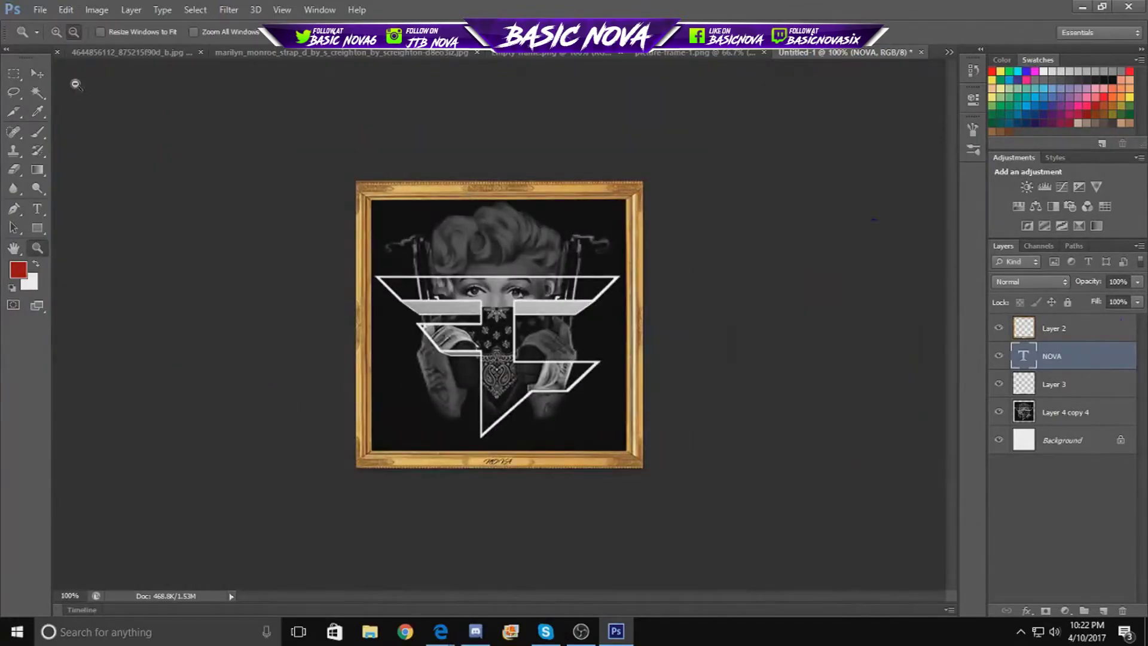
- Rotate and nudge the frame layer with Free Transform to straighten its tilt
{"action": "left_click", "coordinate": [418, 198]}
{"action": "key", "text": "ctrl+t"}
{"action": "left_click_drag", "start_coordinate": [500, 156], "coordinate": [499, 162]}
{"action": "left_click_drag", "start_coordinate": [495, 475], "coordinate": [518, 468]}
{"action": "left_click", "coordinate": [1052, 328]}
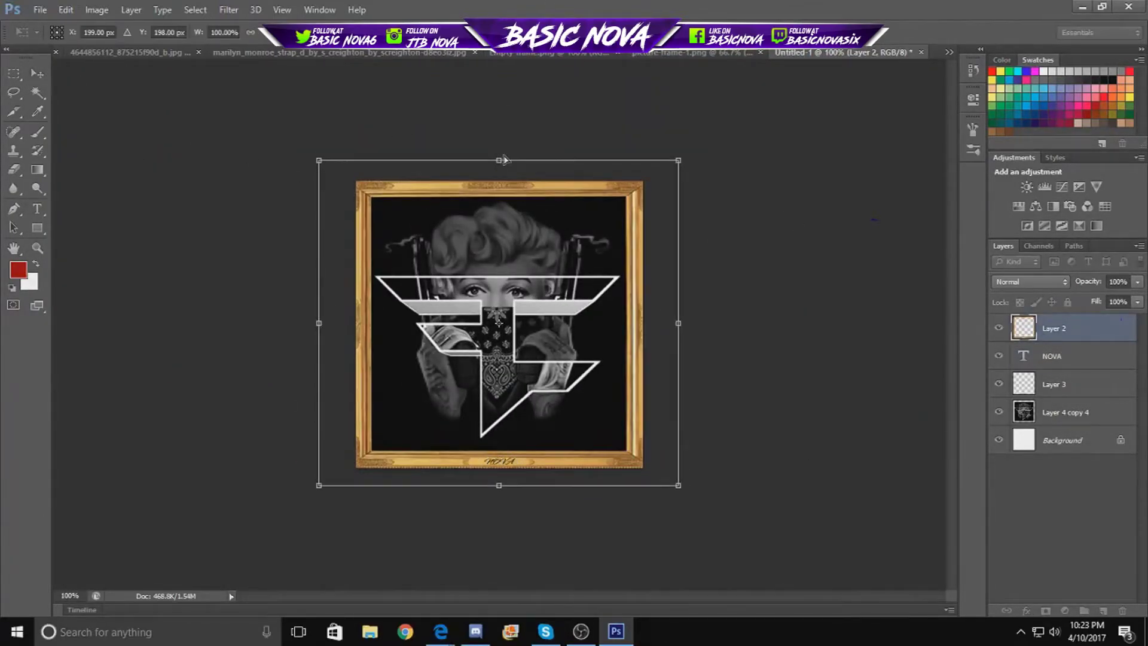
{"action": "scroll", "coordinate": [537, 438], "scroll_direction": "up", "scroll_amount": 2}
{"action": "left_click_drag", "start_coordinate": [420, 577], "coordinate": [422, 579]}
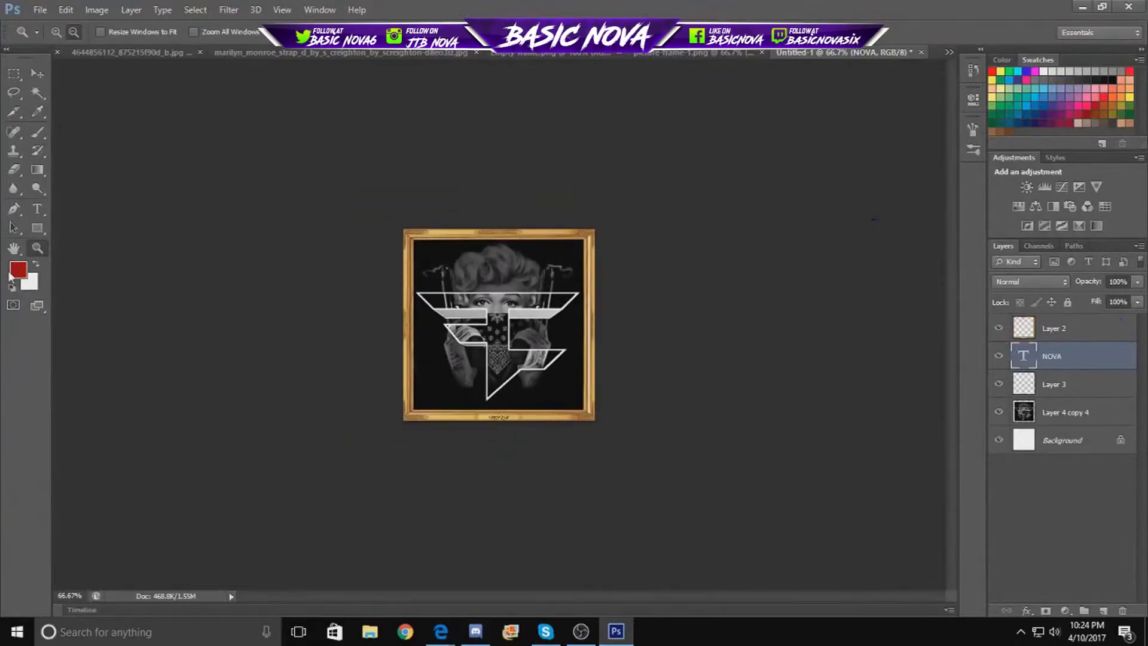
{"action": "key", "text": "ctrl+1"}
- Inspect the logo's upper-left detail, zoom back out, and bring up Save As
{"action": "key", "text": "v"}
{"action": "left_click", "coordinate": [634, 311]}
{"action": "scroll", "coordinate": [504, 478], "scroll_direction": "up", "scroll_amount": 1}
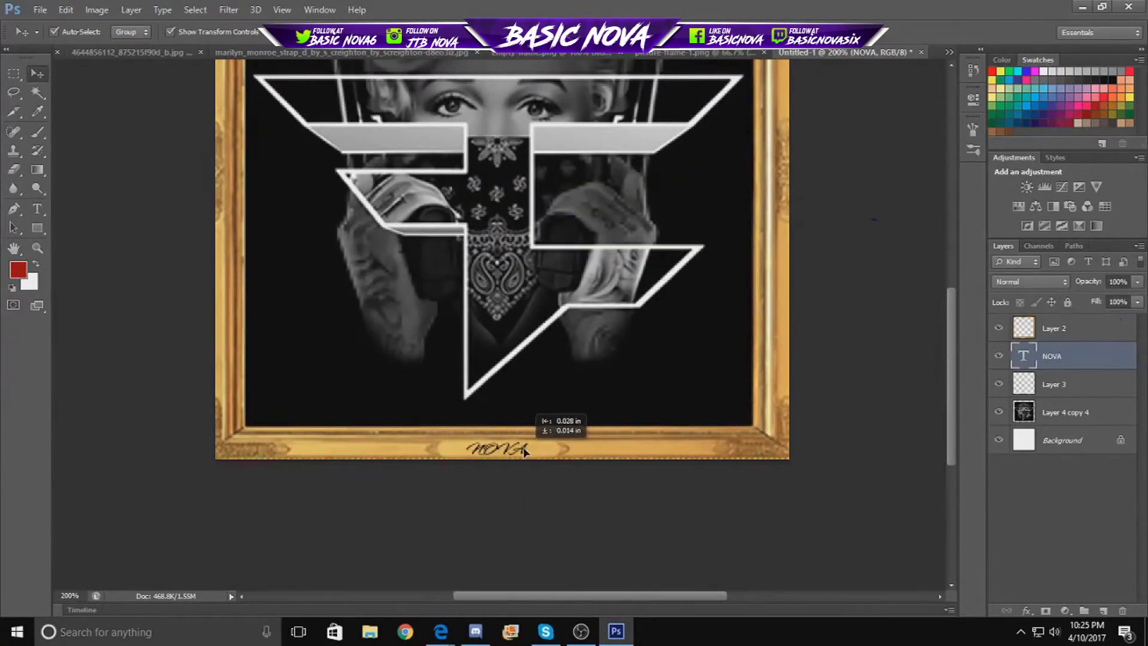
{"action": "key", "text": "ctrl+minus"}
{"action": "key", "text": "z"}
{"action": "left_click", "coordinate": [416, 303]}
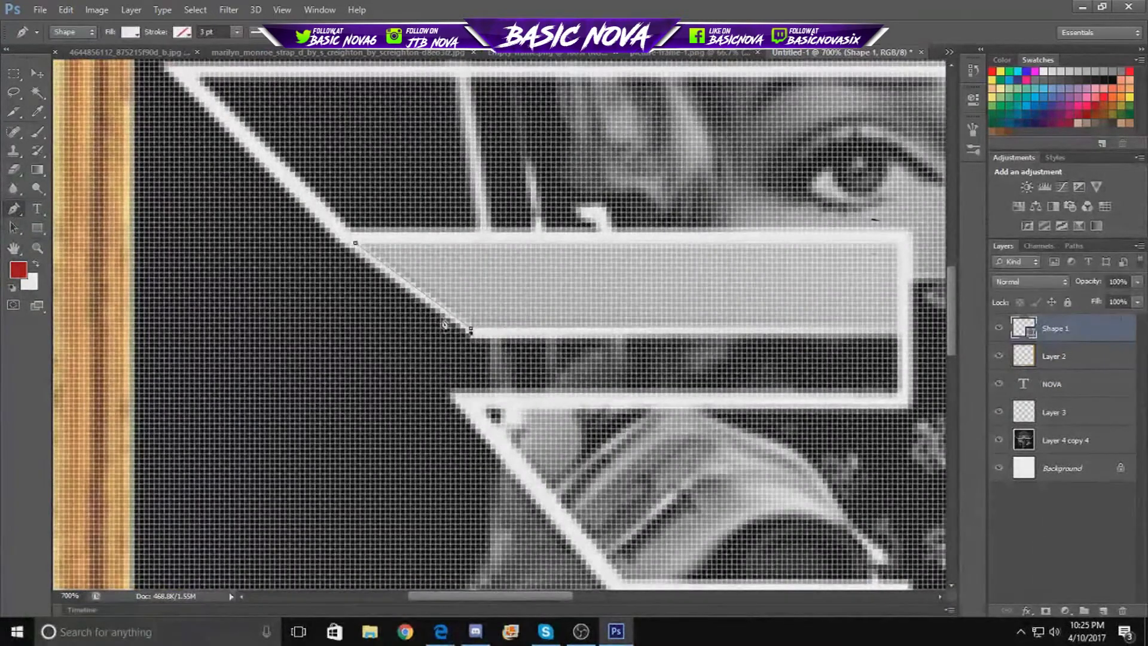
{"action": "left_click", "coordinate": [37, 247]}
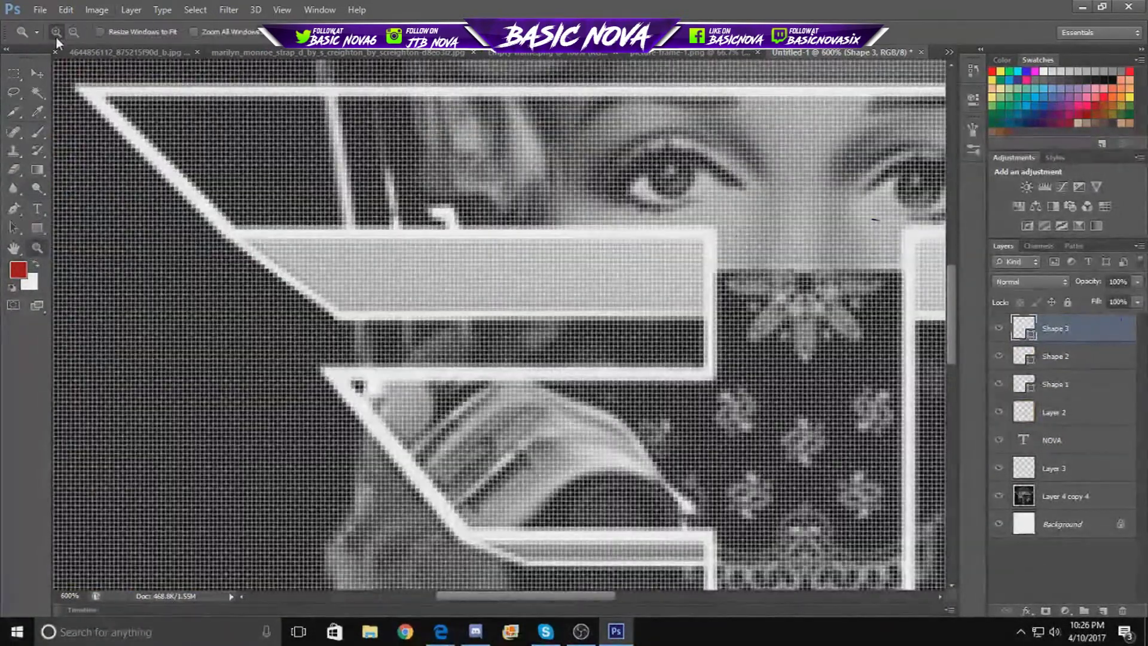
{"action": "left_click", "coordinate": [285, 200], "text": "alt"}
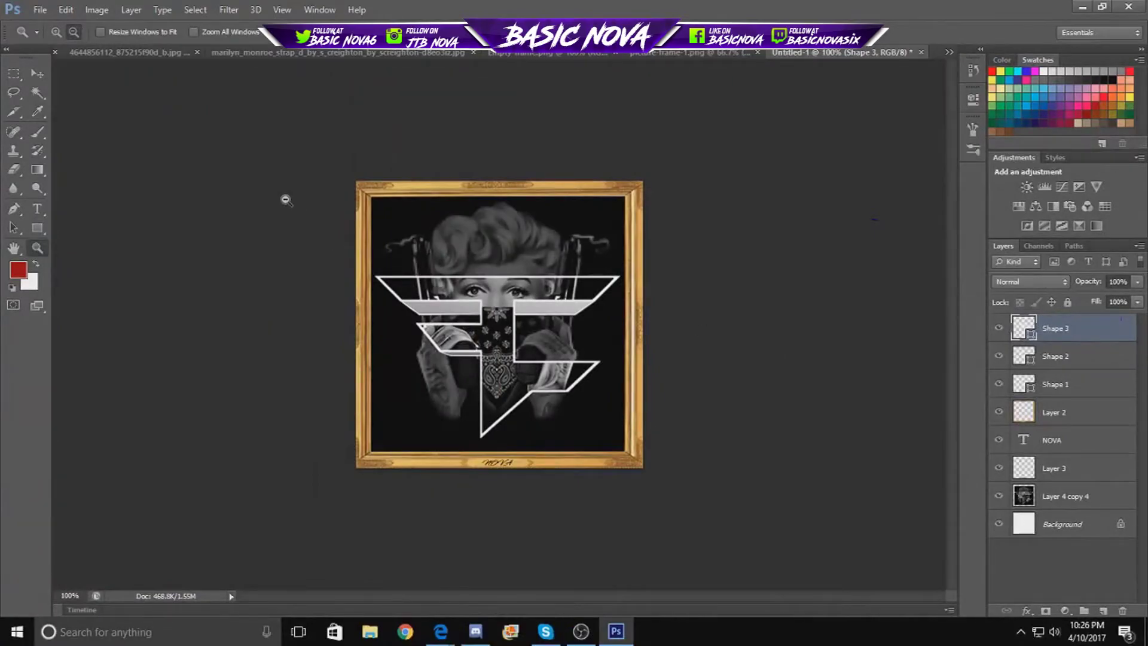
{"action": "key", "text": "ctrl+shift+s"}
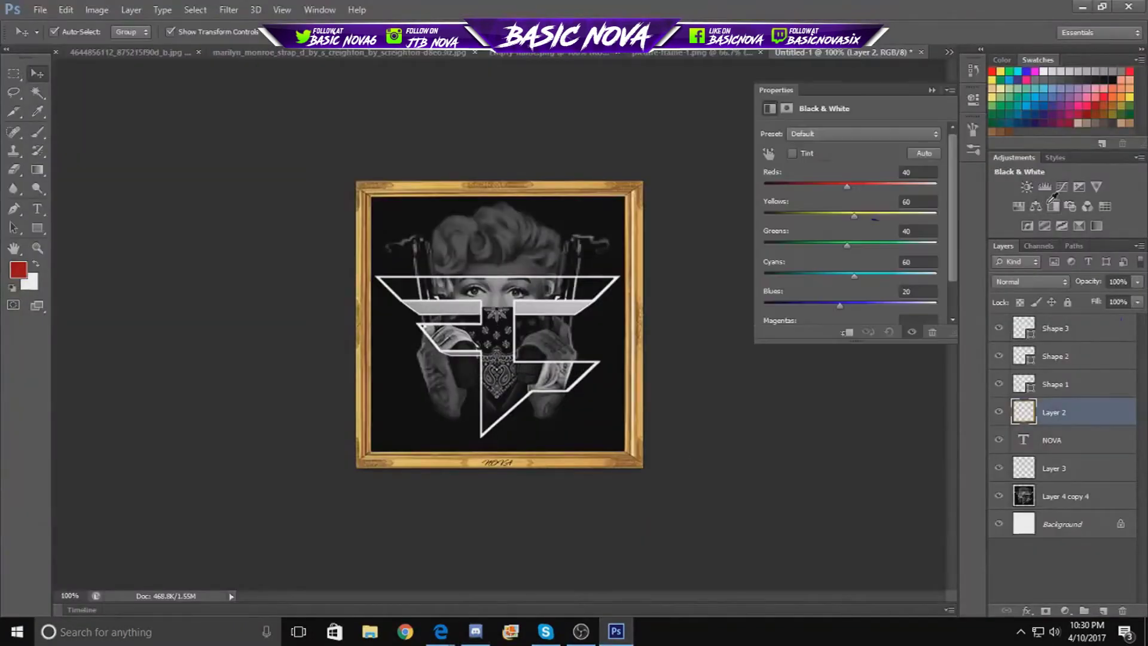
- Add a Black & White adjustment layer above Layer 2 to turn the gold frame grey
{"action": "left_click", "coordinate": [1053, 206]}
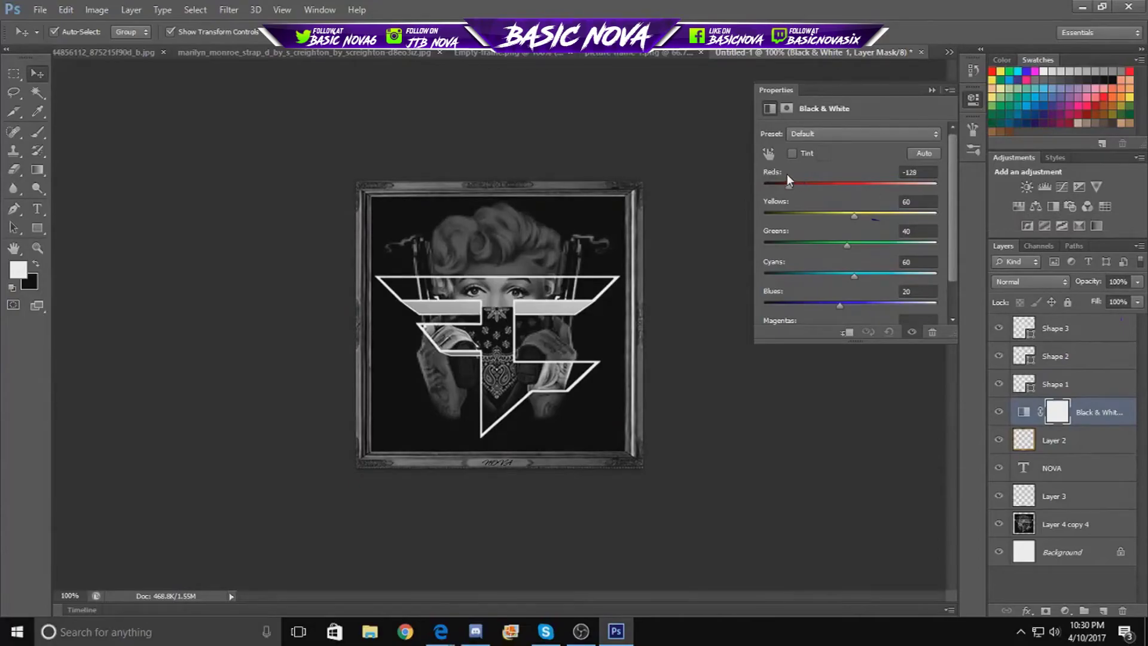